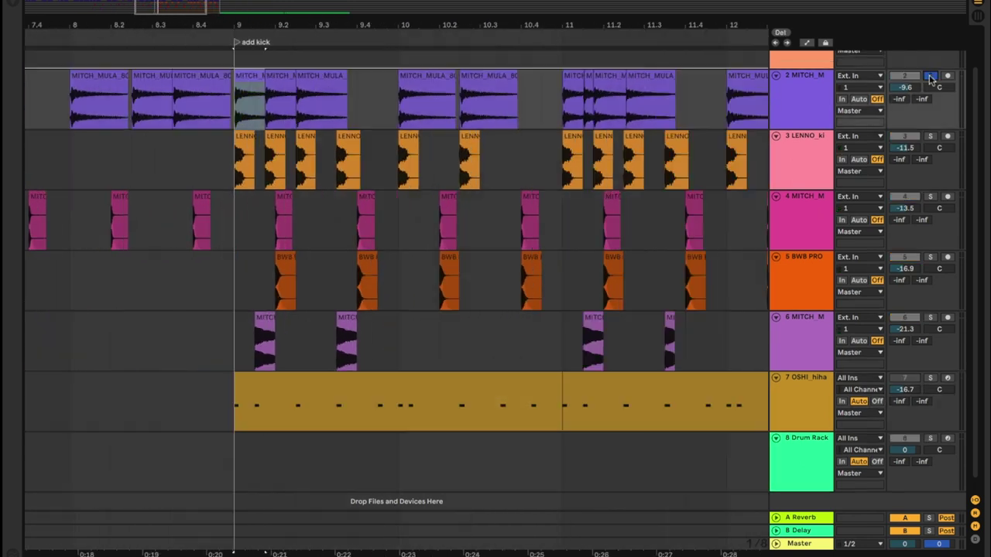
Step: Play the soloed 808 track from bar 9 and examine its clip pattern up to bar 13
{"action": "key", "text": "space"}
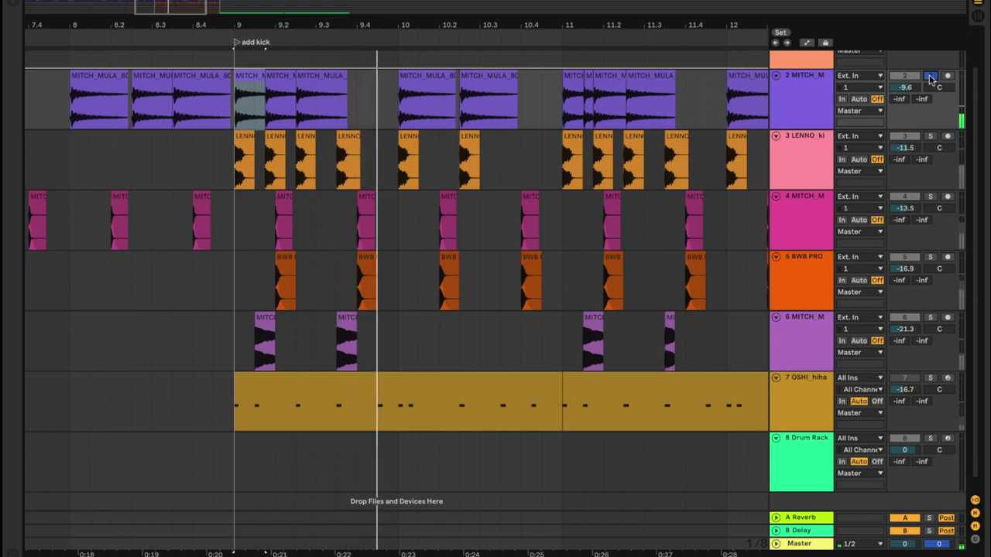
{"action": "scroll", "coordinate": [755, 138], "scroll_direction": "right", "scroll_amount": 5}
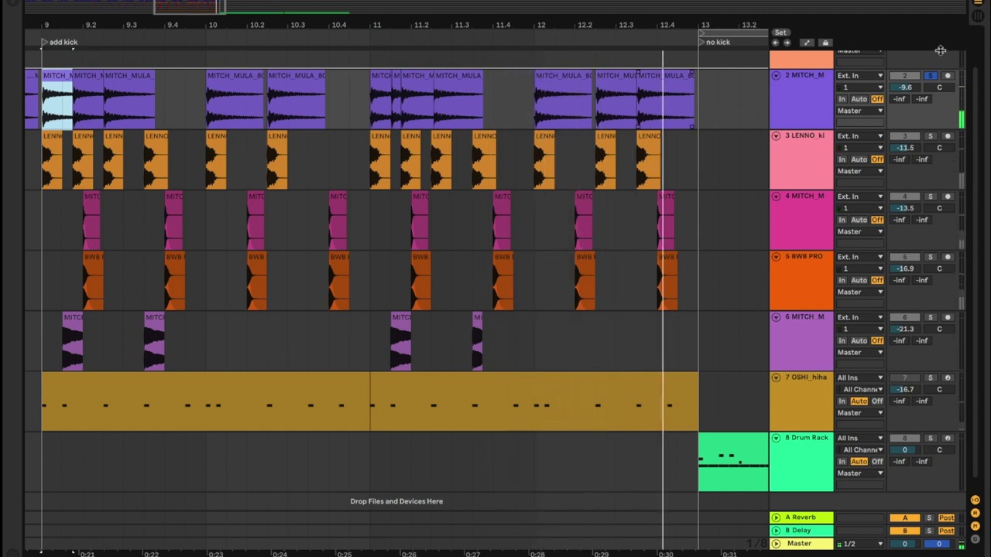
{"action": "scroll", "coordinate": [359, 82], "scroll_direction": "left", "scroll_amount": 4}
{"action": "scroll", "coordinate": [358, 83], "scroll_direction": "up", "scroll_amount": 1}
{"action": "scroll", "coordinate": [358, 83], "scroll_direction": "down", "scroll_amount": 1}
{"action": "scroll", "coordinate": [358, 83], "scroll_direction": "right", "scroll_amount": 2}
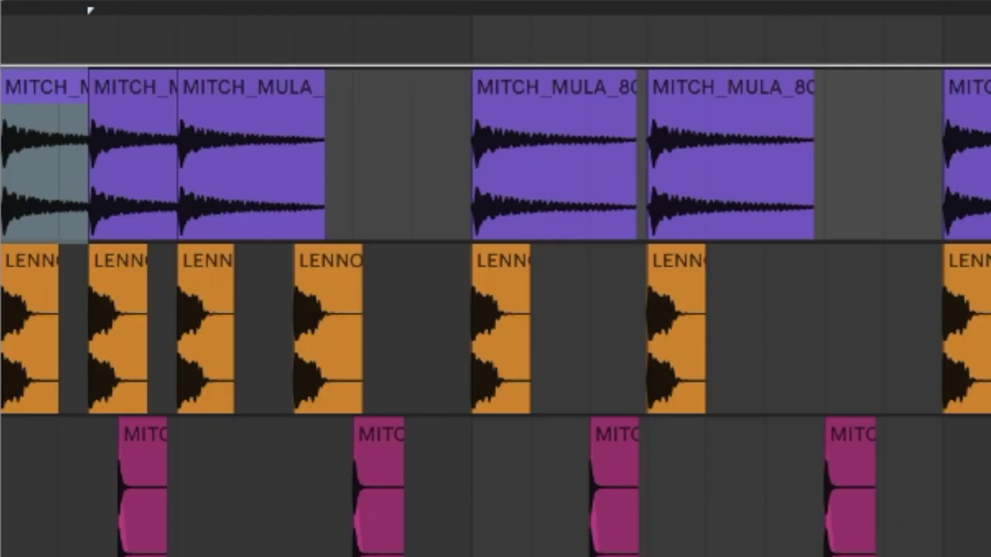
{"action": "key", "text": "space"}
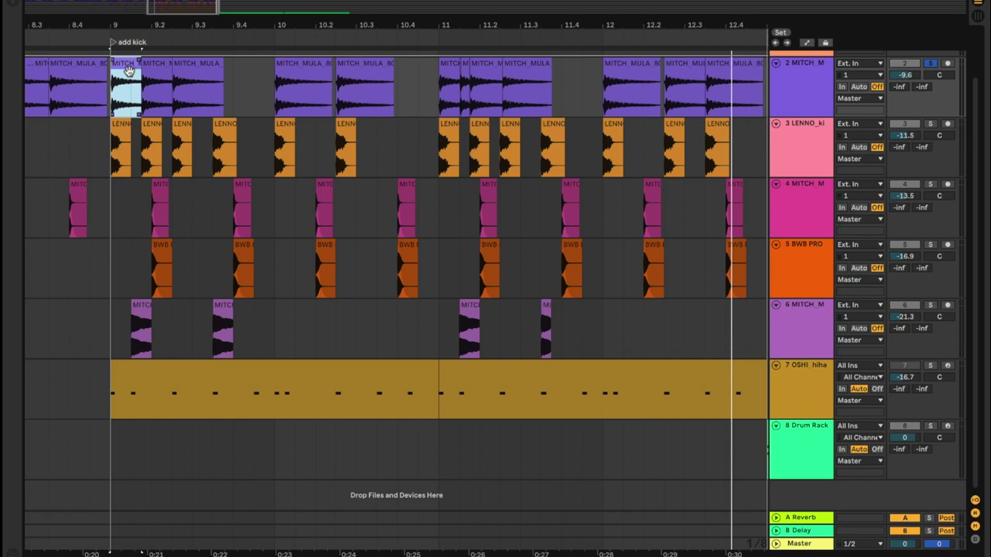
Step: Open the first three 808 clips of bar 9 in turn and compare their transpose settings
{"action": "double_click", "coordinate": [134, 71]}
{"action": "left_click", "coordinate": [153, 68]}
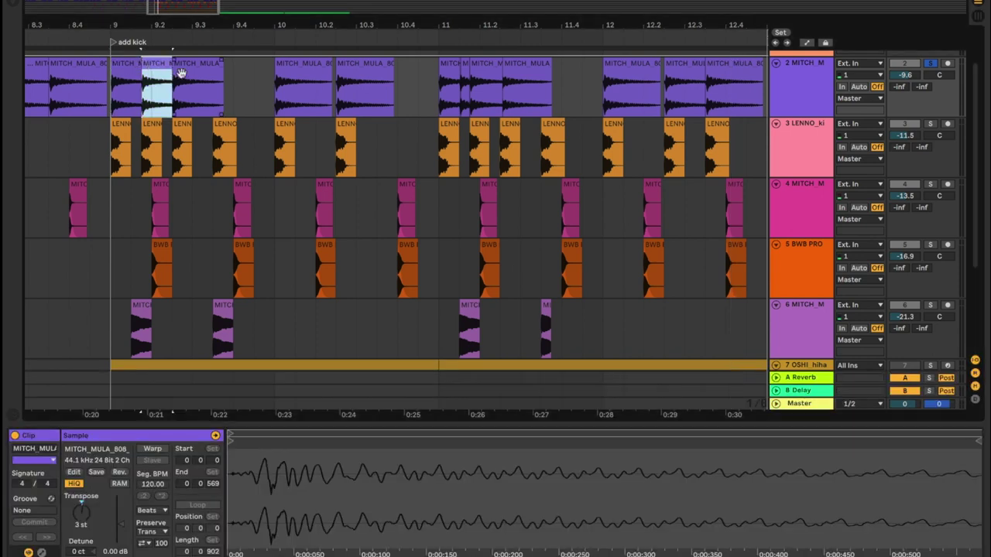
{"action": "left_click", "coordinate": [187, 75]}
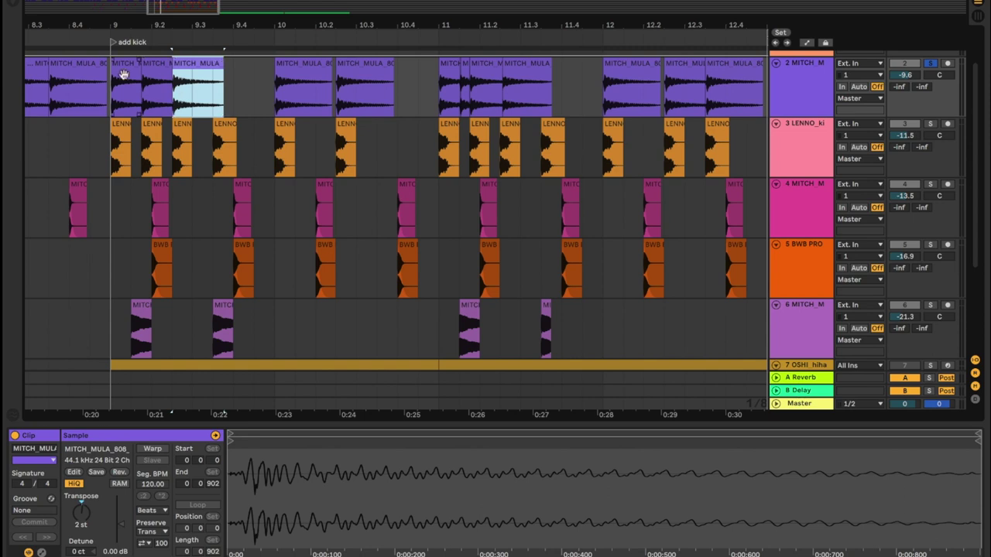
{"action": "left_click", "coordinate": [124, 75]}
{"action": "left_click", "coordinate": [200, 73]}
{"action": "left_click", "coordinate": [123, 75]}
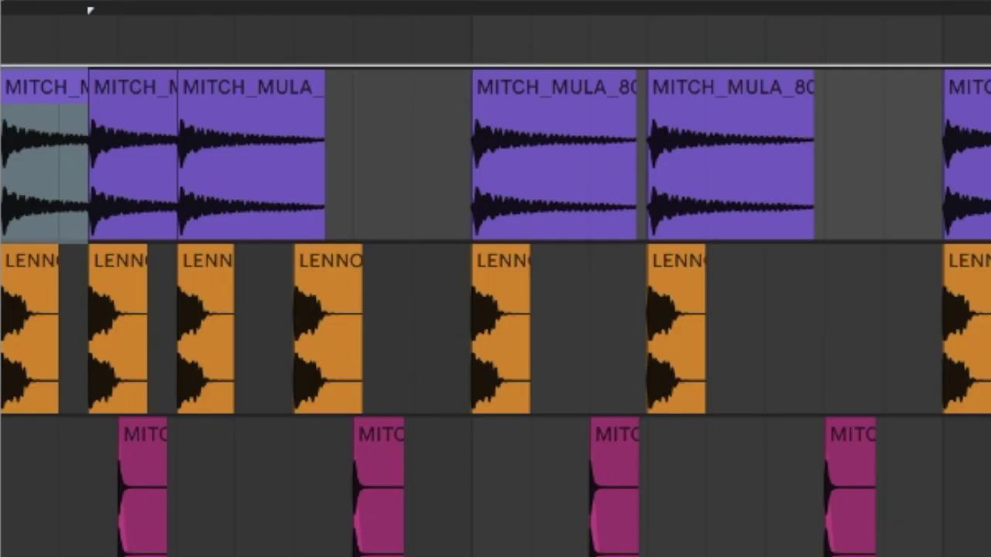
{"action": "key", "text": "space"}
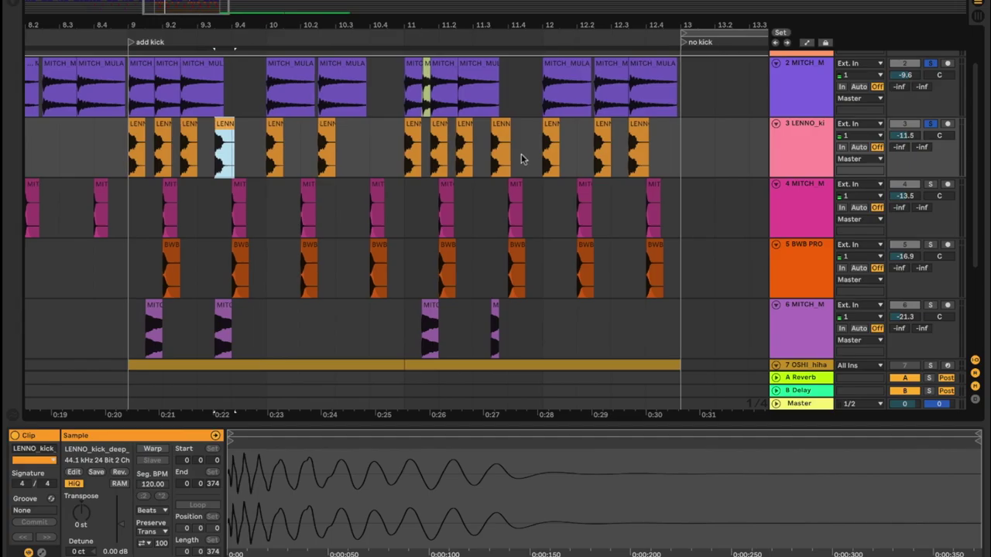
Step: Play the kick and 808 tracks together from bar 9 and select all their clips up to bar 13 for comparison
{"action": "left_click", "coordinate": [501, 135]}
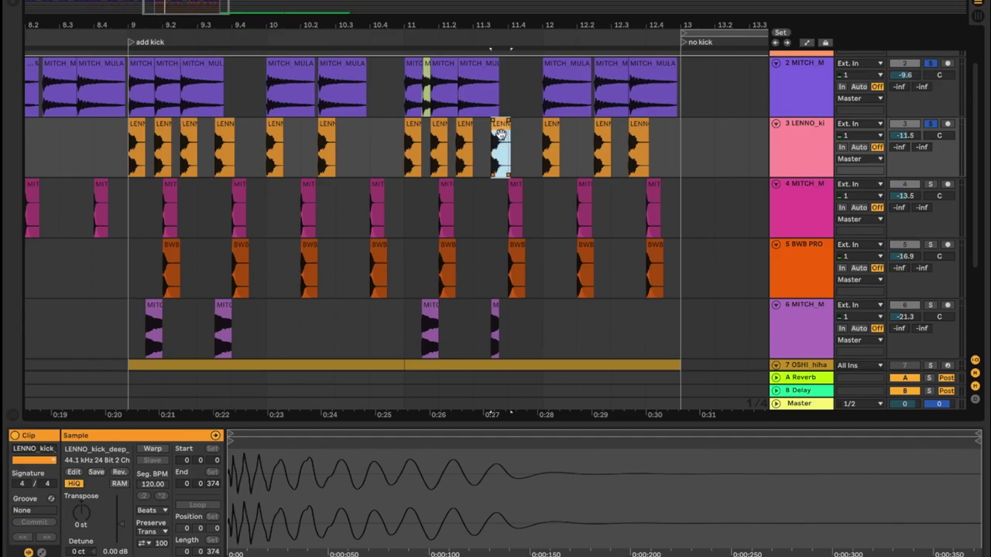
{"action": "left_click", "coordinate": [398, 144]}
{"action": "key", "text": "space"}
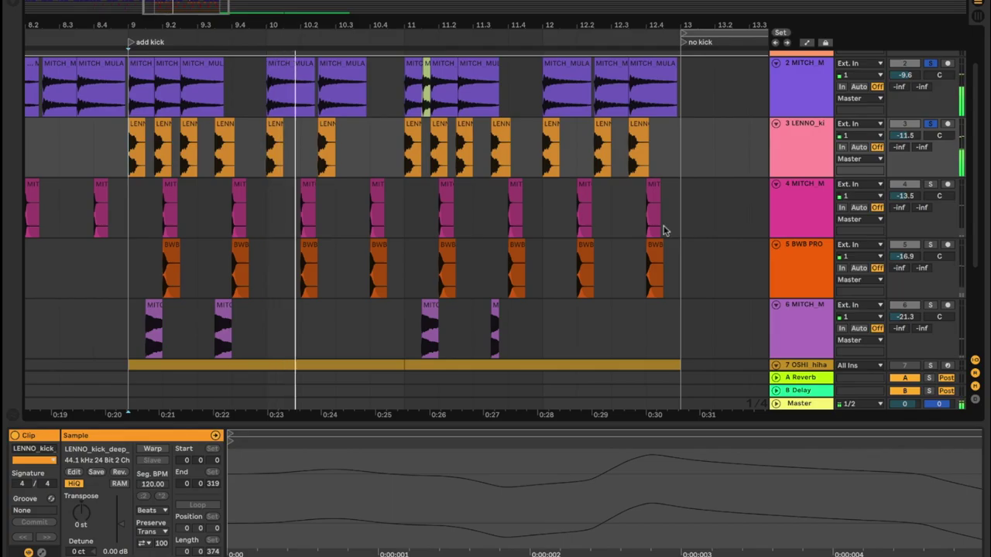
{"action": "left_click_drag", "start_coordinate": [682, 154], "coordinate": [128, 110]}
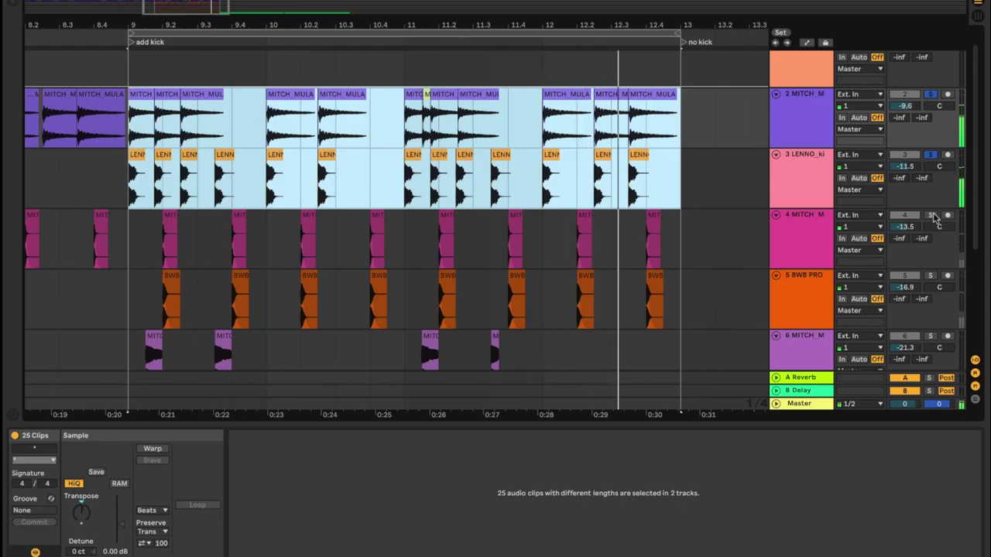
Step: Solo the two clap tracks and the hi-hat audio track 6 alongside the 808 and kick
{"action": "left_click", "coordinate": [933, 216]}
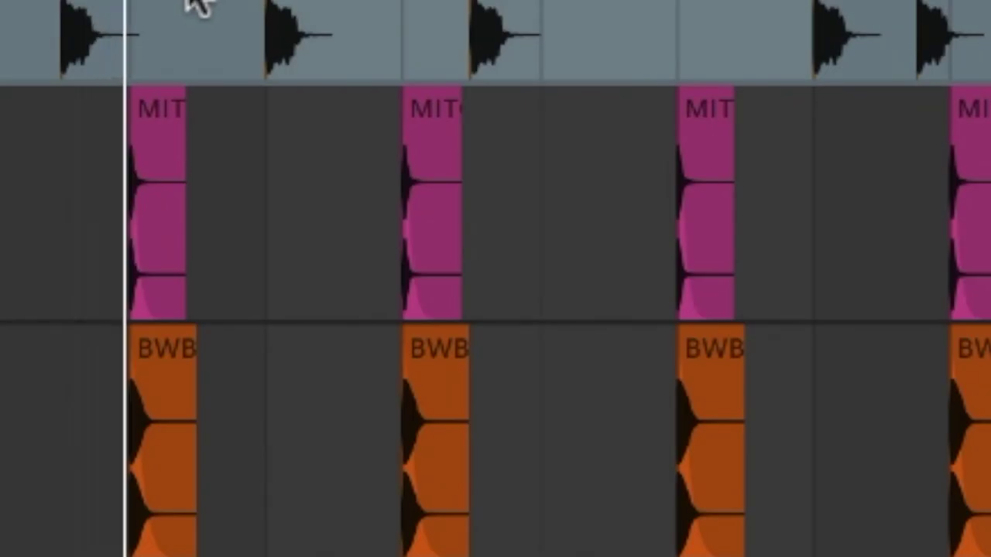
{"action": "left_click", "coordinate": [247, 185]}
{"action": "left_click", "coordinate": [246, 186]}
{"action": "scroll", "coordinate": [246, 186], "scroll_direction": "down", "scroll_amount": 4}
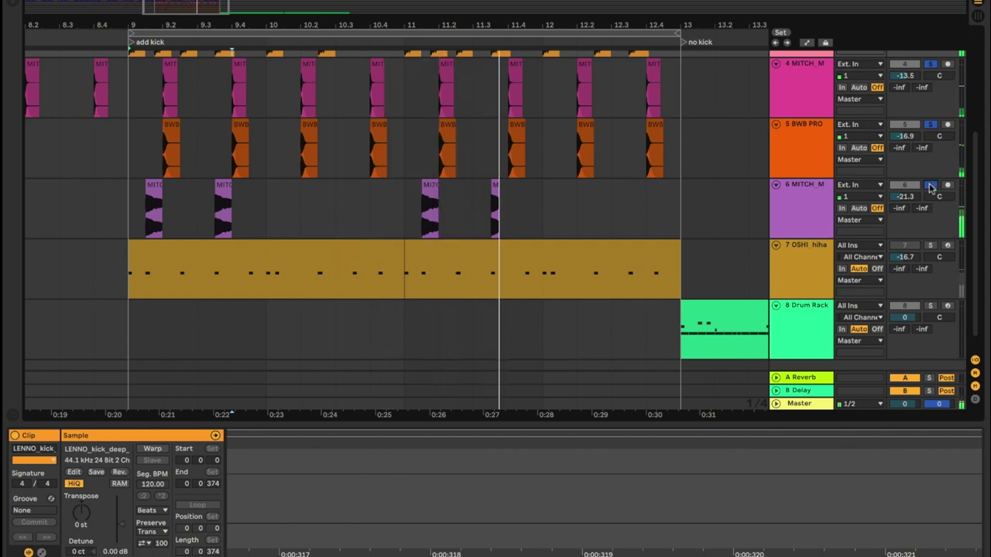
Step: Examine where the first hi-hat clip on track 6 sits relative to the claps at the start of bar 9
{"action": "left_click_drag", "start_coordinate": [595, 27], "coordinate": [594, 22]}
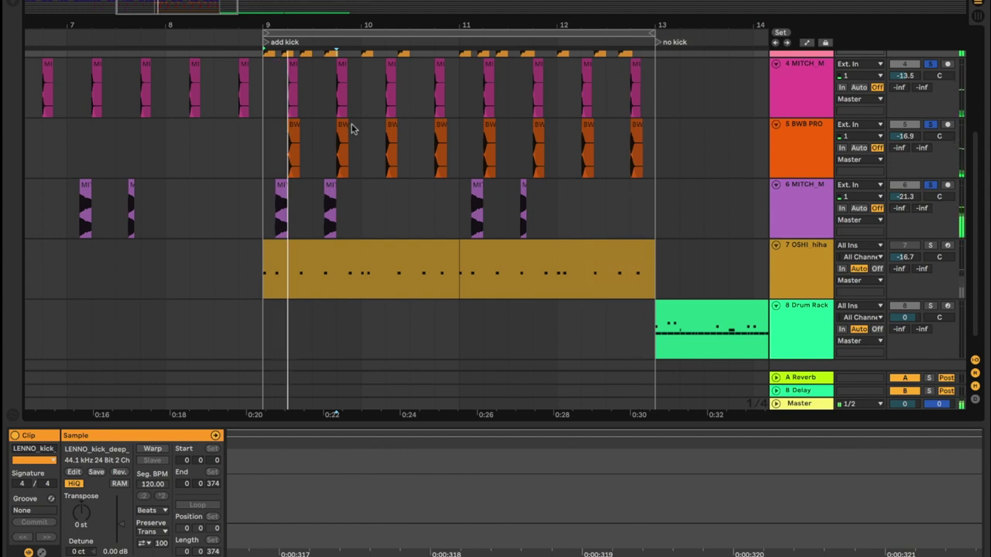
{"action": "left_click_drag", "start_coordinate": [273, 25], "coordinate": [274, 71]}
{"action": "left_click", "coordinate": [291, 195]}
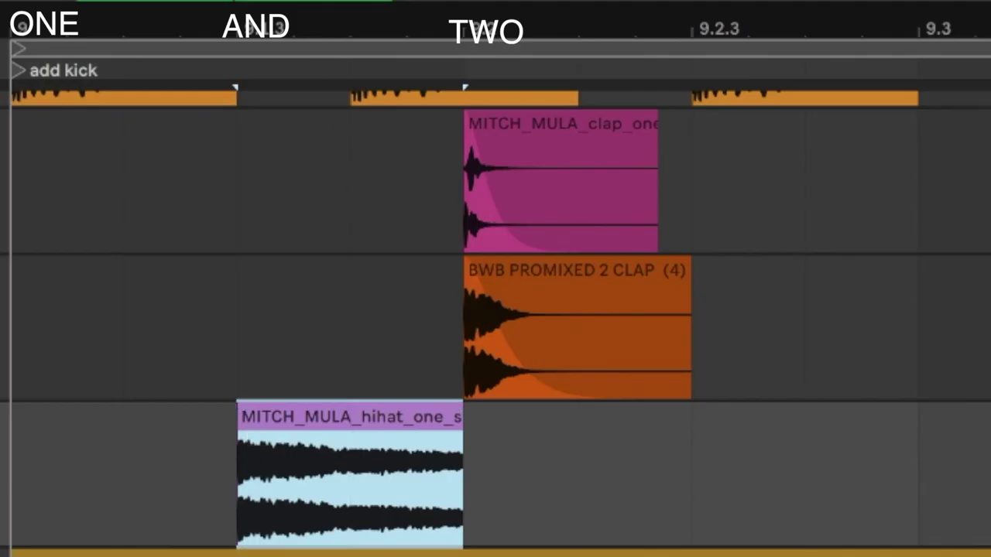
{"action": "left_click_drag", "start_coordinate": [320, 30], "coordinate": [321, 4]}
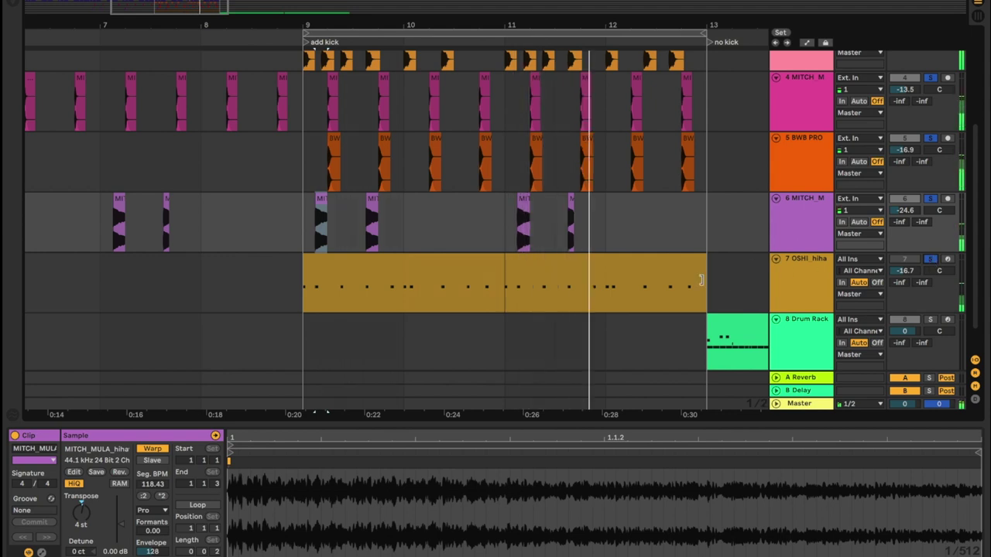
Step: Split the OSHI hi-hat MIDI clips on track 7 at 12.3 and 10.3
{"action": "left_click", "coordinate": [662, 302]}
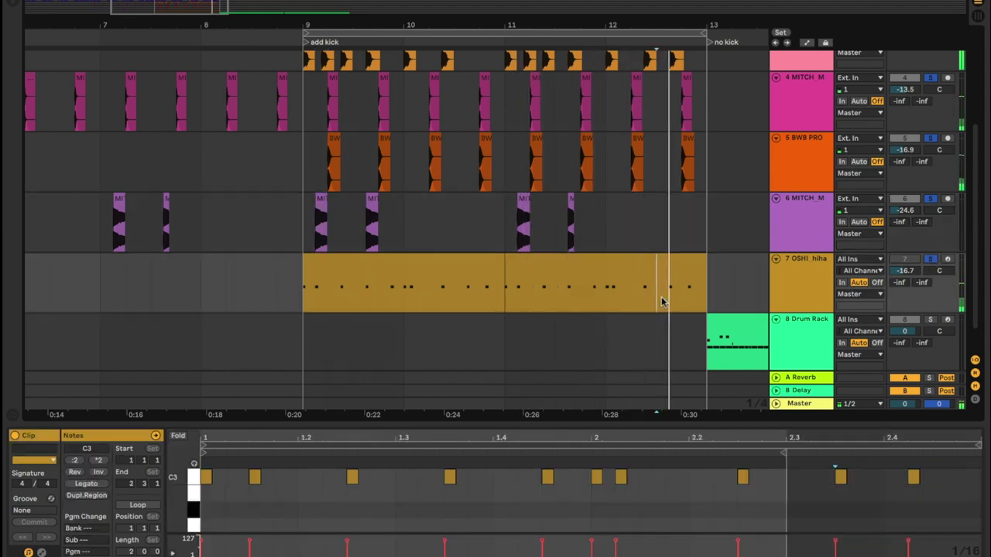
{"action": "left_click", "coordinate": [454, 301]}
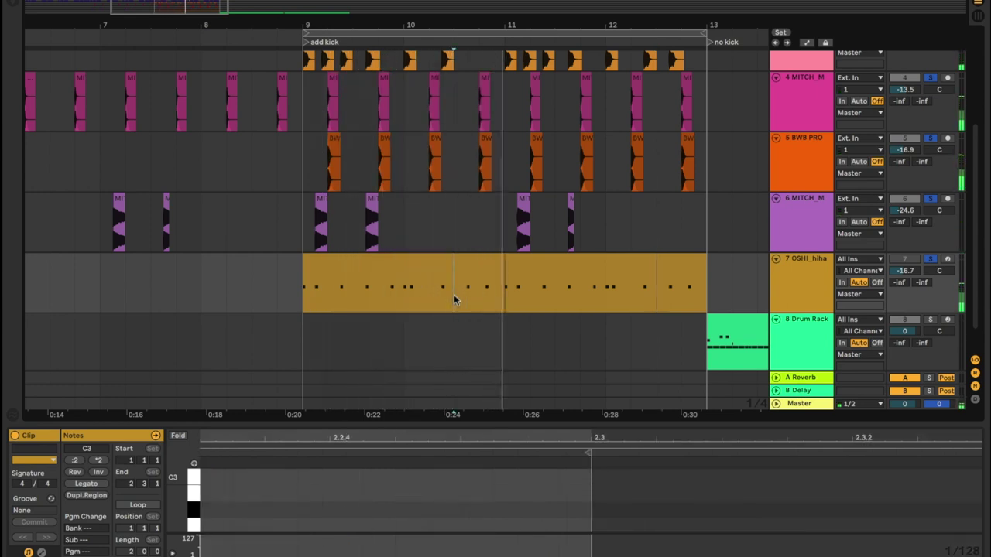
{"action": "key", "text": "space"}
{"action": "left_click", "coordinate": [489, 274]}
Step: Color the track 7 hi-hat segment between 10.3 and bar 11 green
{"action": "left_click_drag", "start_coordinate": [465, 236], "coordinate": [503, 236]}
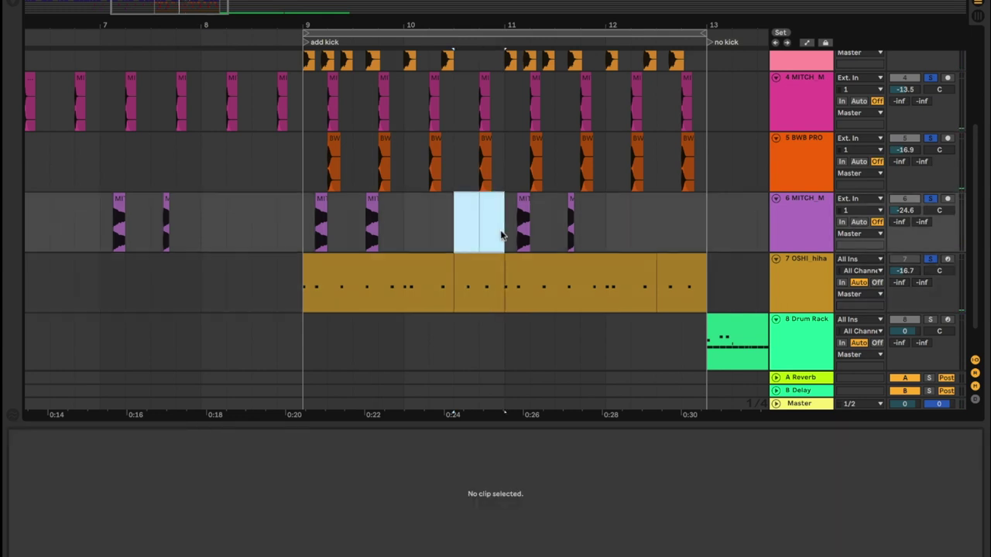
{"action": "scroll", "coordinate": [502, 236], "scroll_direction": "up", "scroll_amount": 2}
{"action": "right_click", "coordinate": [467, 307]}
{"action": "left_click", "coordinate": [535, 275]}
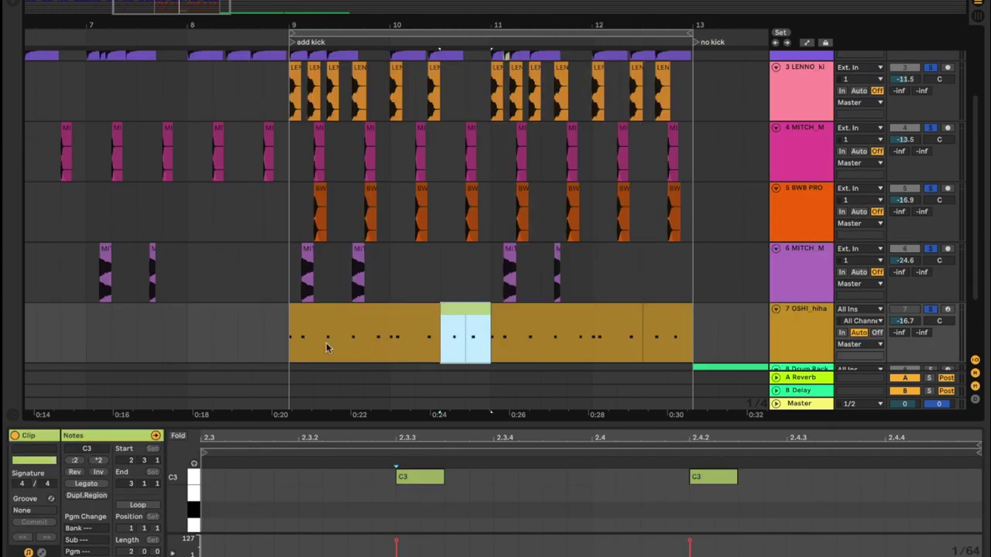
Step: Select individual portions of the track 7 hi-hat pattern from bar 9 to bar 11 to examine how its notes are grouped
{"action": "left_click", "coordinate": [291, 347]}
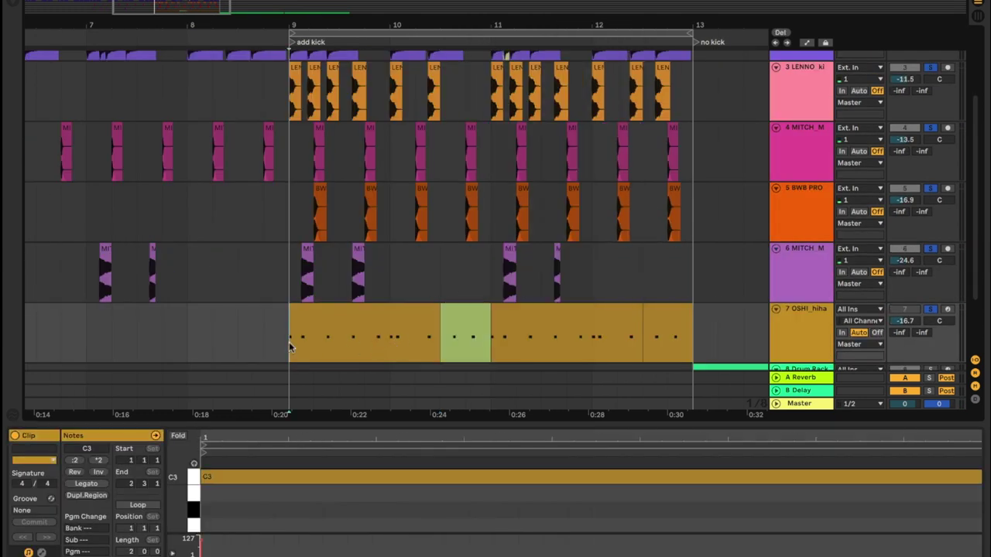
{"action": "left_click_drag", "start_coordinate": [293, 348], "coordinate": [396, 348]}
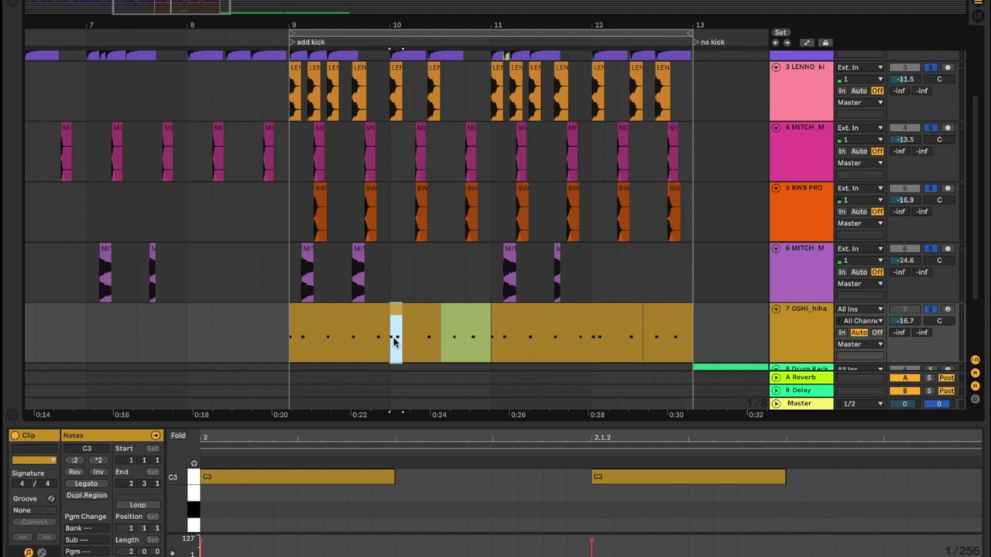
{"action": "left_click", "coordinate": [379, 340]}
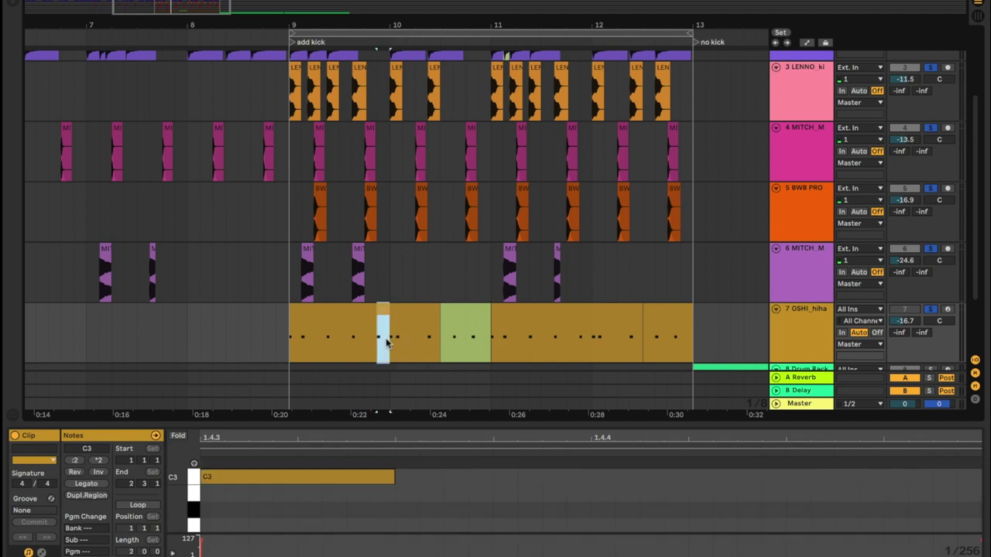
{"action": "left_click", "coordinate": [432, 348]}
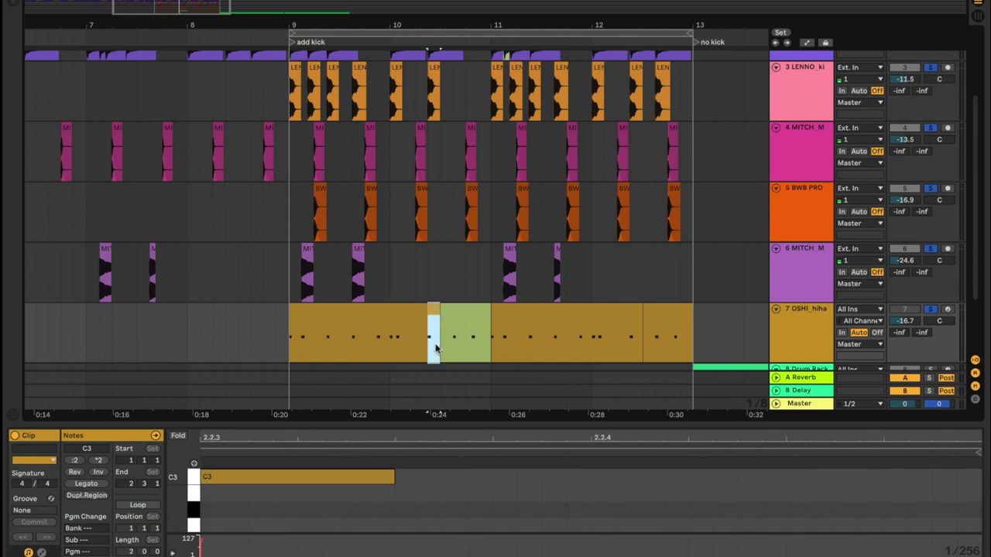
{"action": "left_click", "coordinate": [448, 329], "text": "shift"}
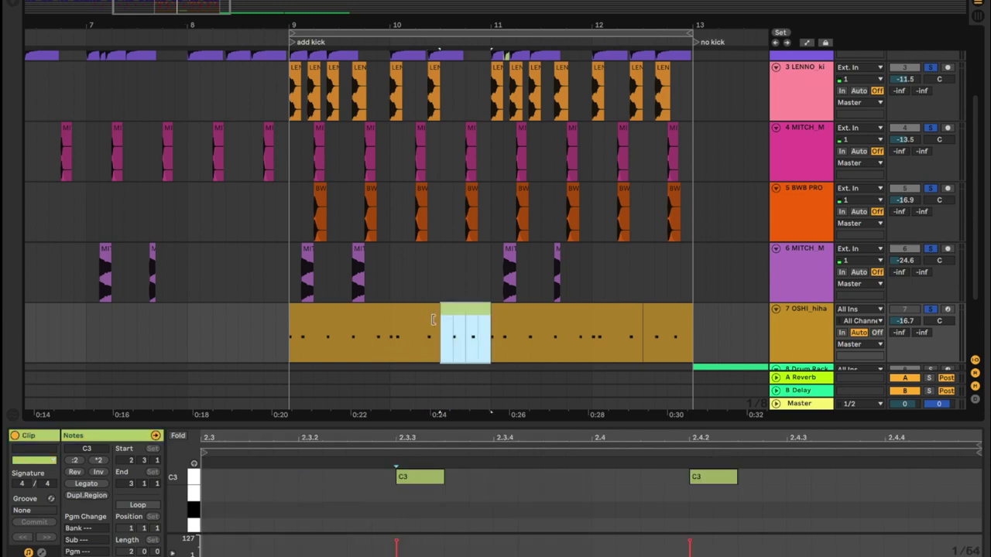
Step: Split the first hi-hat MIDI clip on track 7 at 9.1.3, trim the second piece's start to 9.2 and play the result
{"action": "left_click", "coordinate": [295, 350]}
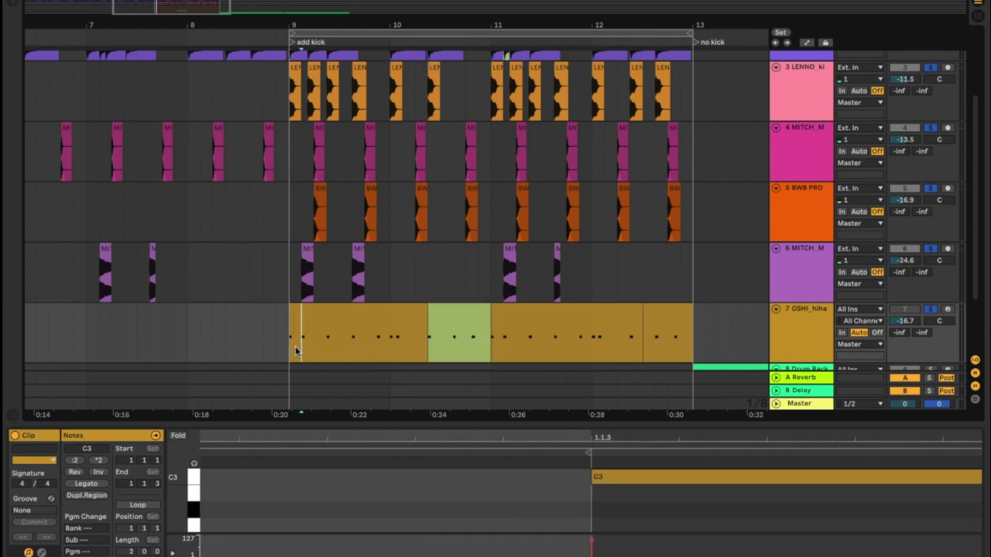
{"action": "left_click_drag", "start_coordinate": [307, 320], "coordinate": [311, 324]}
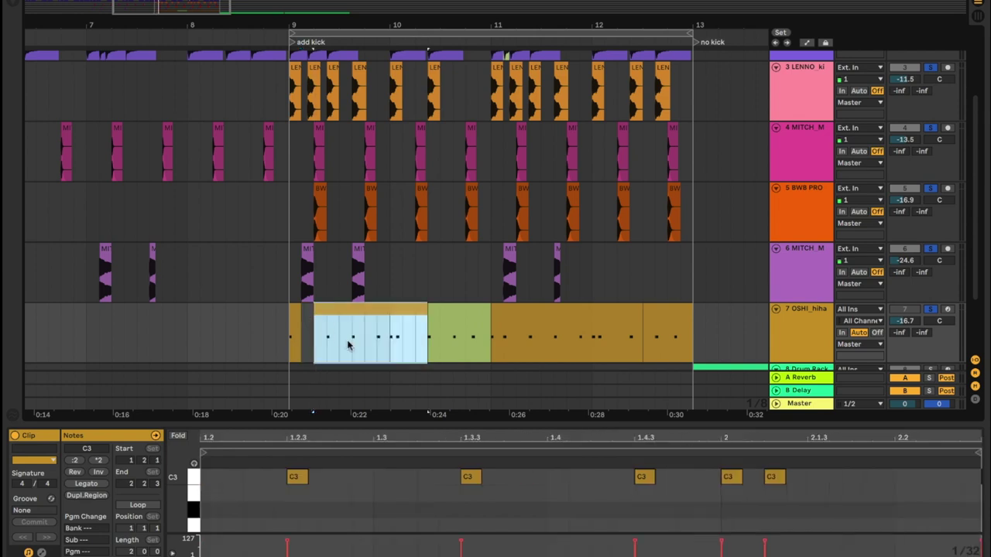
{"action": "left_click", "coordinate": [297, 331]}
{"action": "key", "text": "space"}
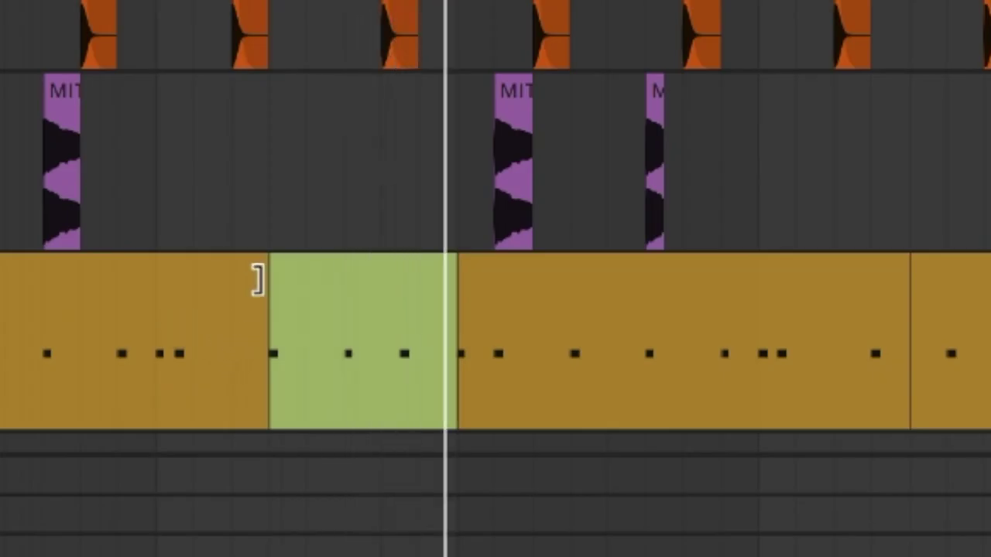
Step: Extend the gold hi-hat clip's end on track 7 to 10.3 and select the green segment after it
{"action": "left_click", "coordinate": [424, 310]}
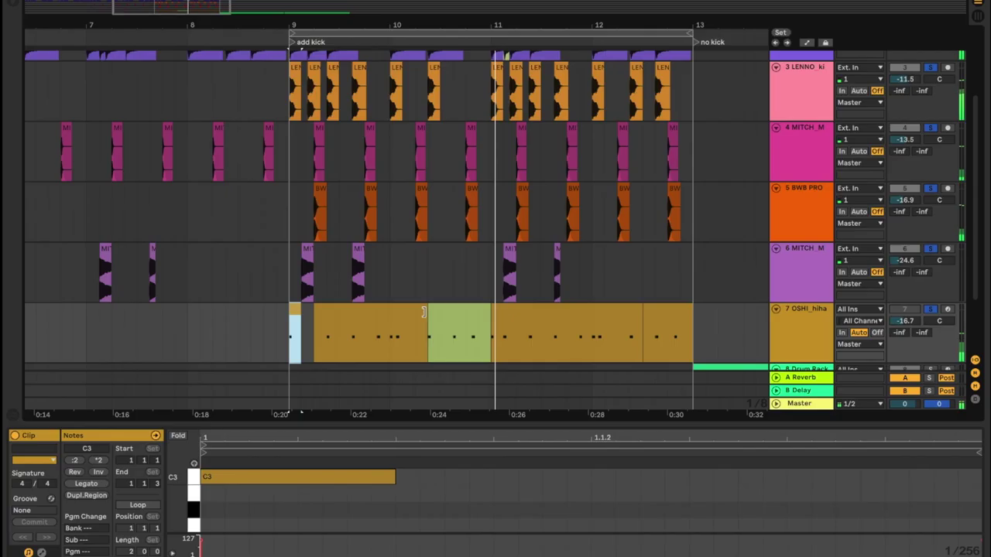
{"action": "left_click_drag", "start_coordinate": [423, 310], "coordinate": [445, 314]}
{"action": "left_click", "coordinate": [446, 327]}
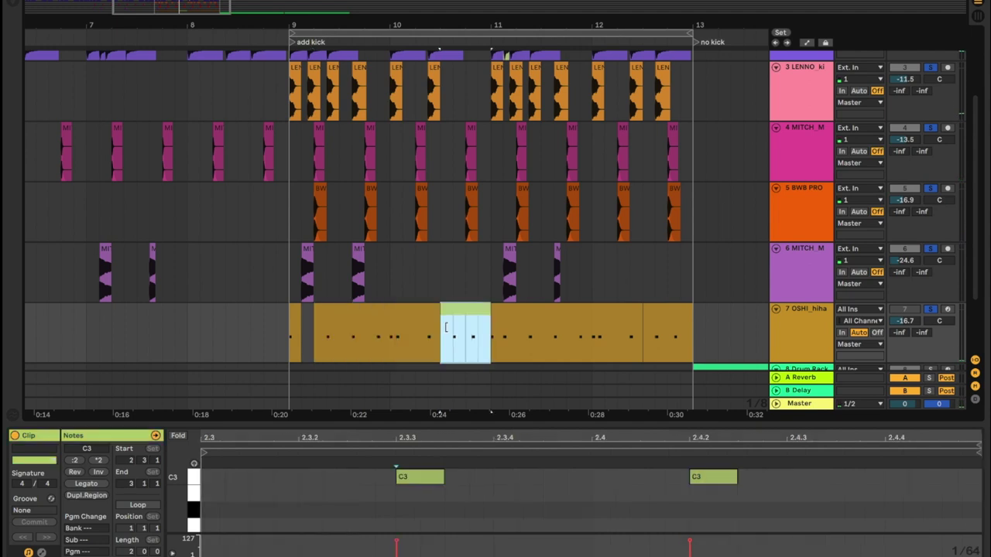
Step: Try moving the green hi-hat segment an eighth note later to 10.3.3, and undo the move
{"action": "left_click_drag", "start_coordinate": [459, 319], "coordinate": [469, 314]}
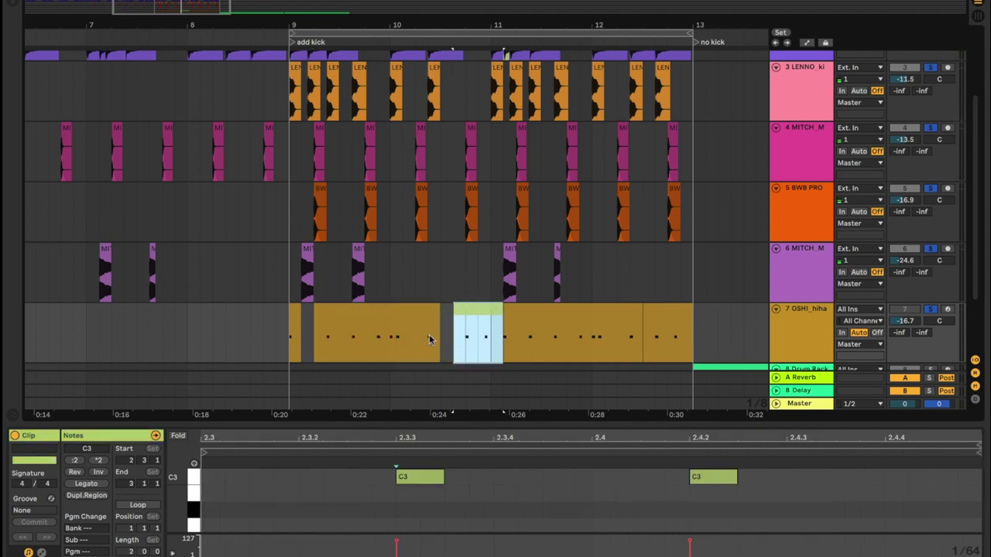
{"action": "left_click", "coordinate": [463, 345]}
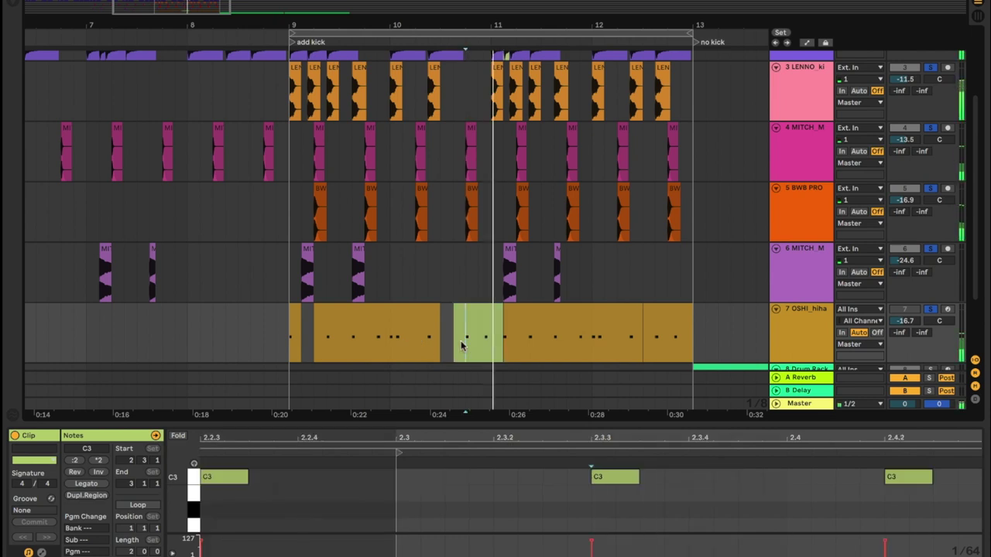
{"action": "key", "text": "ctrl+z"}
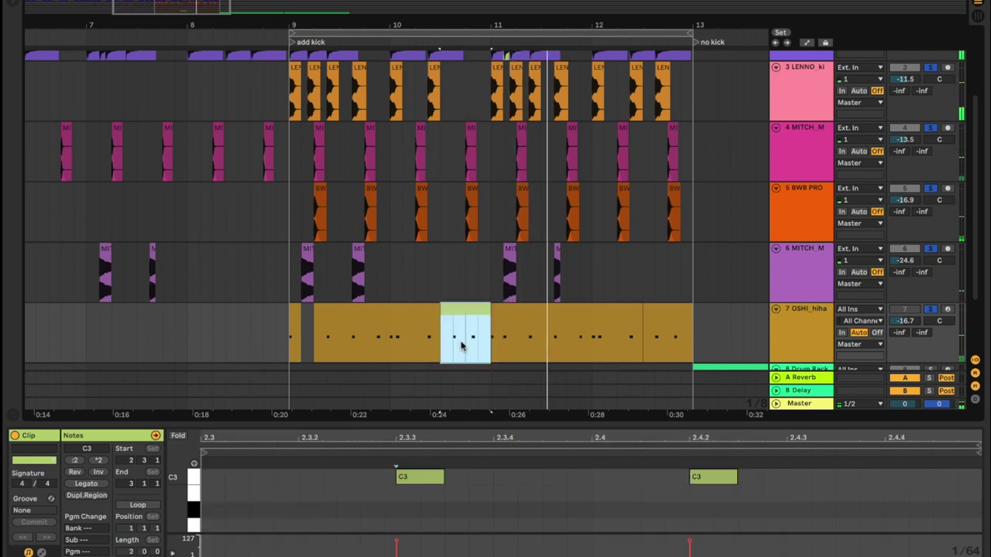
Step: Move the green hi-hat segment an eighth note earlier to 10.2.3 and play the pattern
{"action": "left_click_drag", "start_coordinate": [457, 315], "coordinate": [440, 319]}
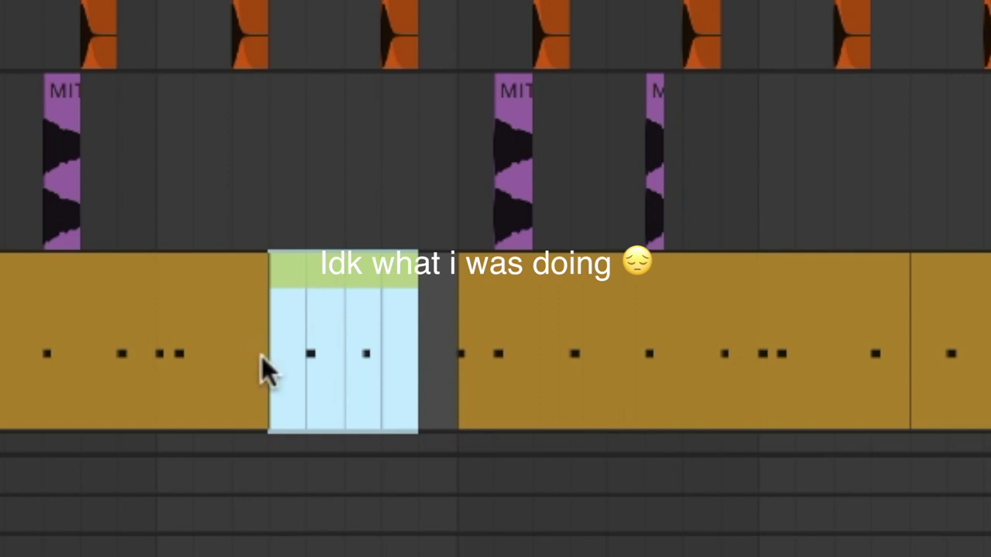
{"action": "left_click", "coordinate": [302, 367]}
{"action": "key", "text": "space"}
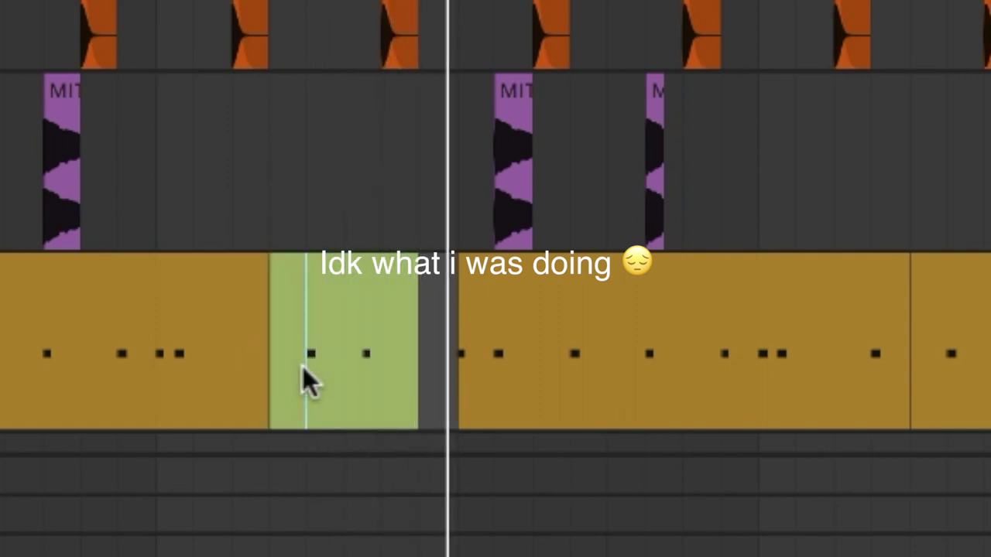
Step: Undo the last move of the green hi-hat segment, select the gold hi-hat clip at bar 9 and play the pattern
{"action": "key", "text": "ctrl+z"}
{"action": "left_click_drag", "start_coordinate": [300, 359], "coordinate": [290, 324]}
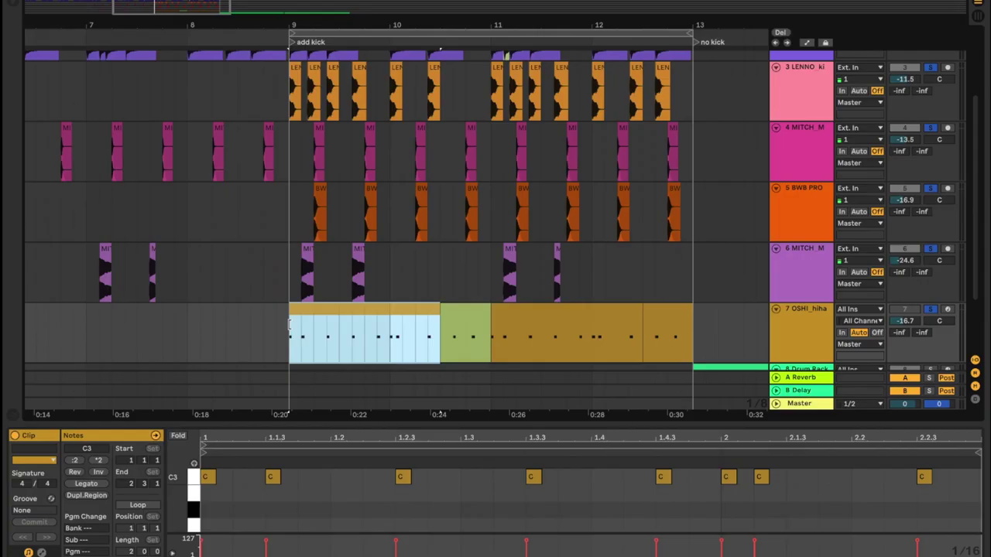
{"action": "key", "text": "space"}
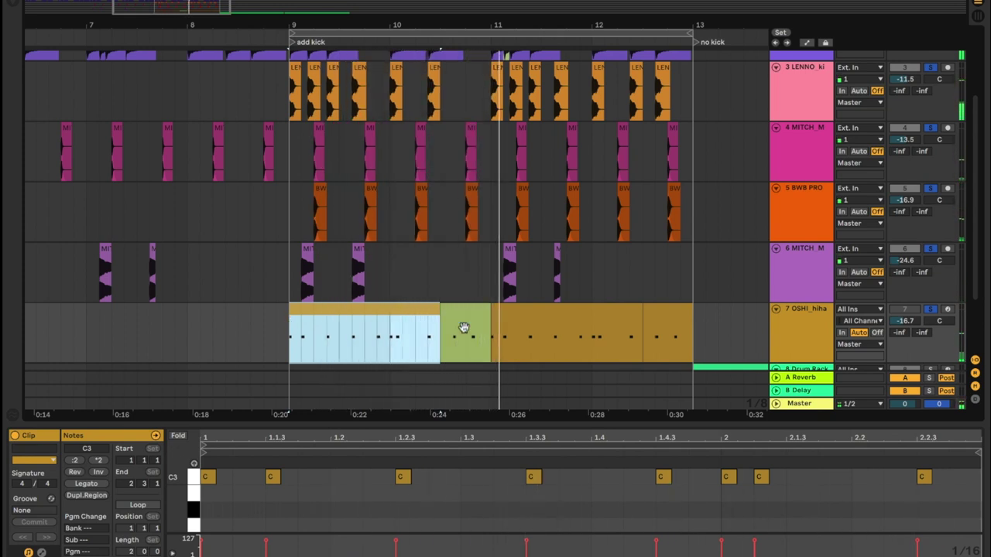
Step: Start playback in the Drum Rack section after the "no kick" marker and clear the solos so track 8 is heard
{"action": "left_click_drag", "start_coordinate": [446, 295], "coordinate": [488, 301]}
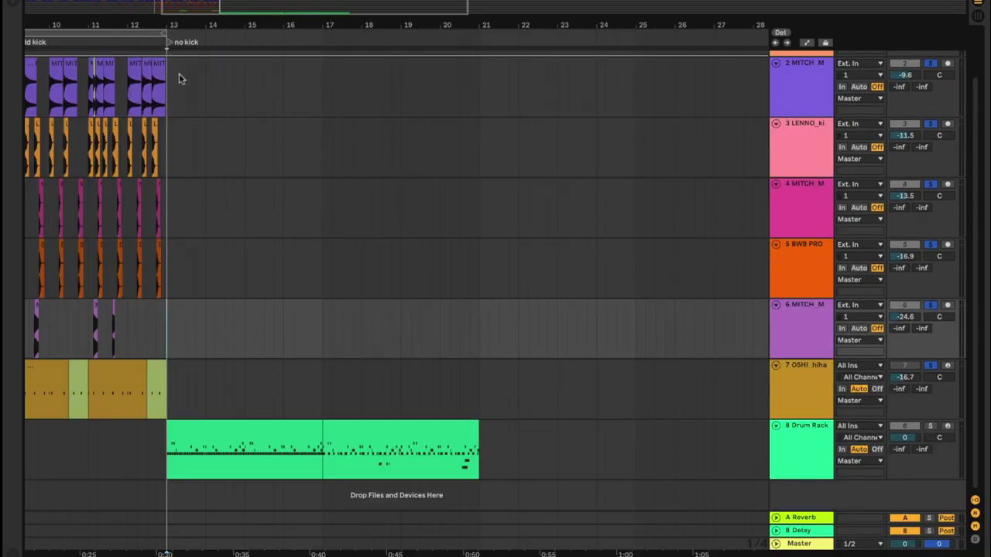
{"action": "left_click_drag", "start_coordinate": [189, 29], "coordinate": [292, 28]}
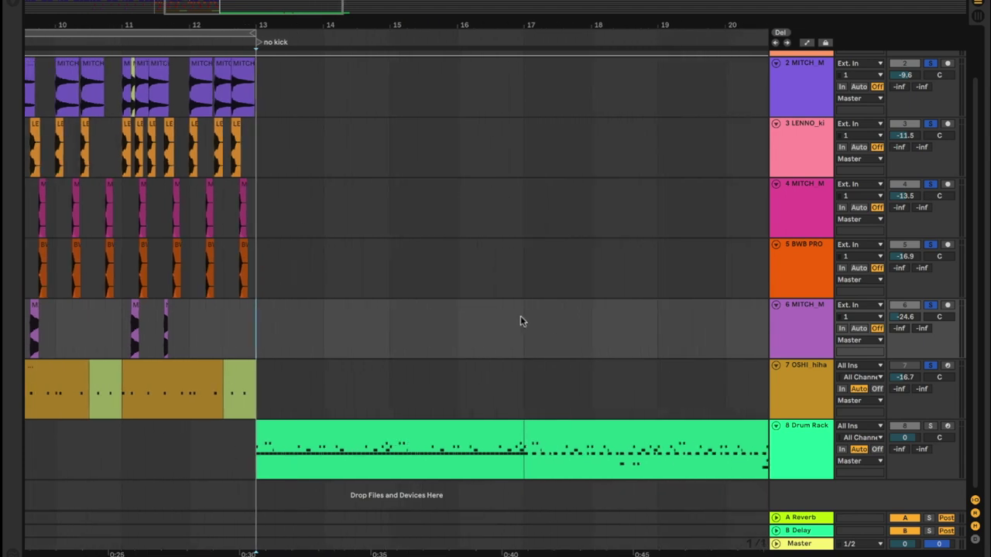
{"action": "key", "text": "space"}
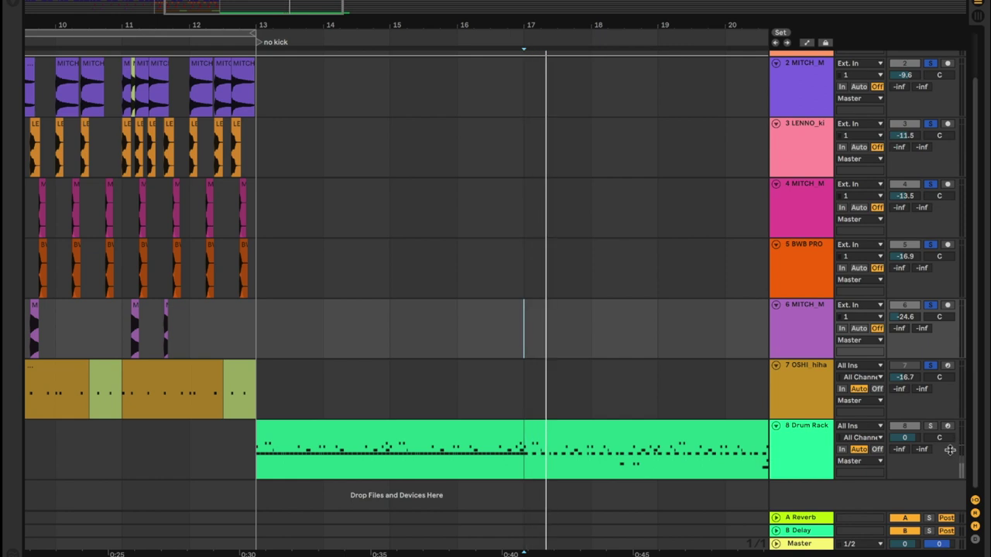
{"action": "left_click", "coordinate": [929, 427]}
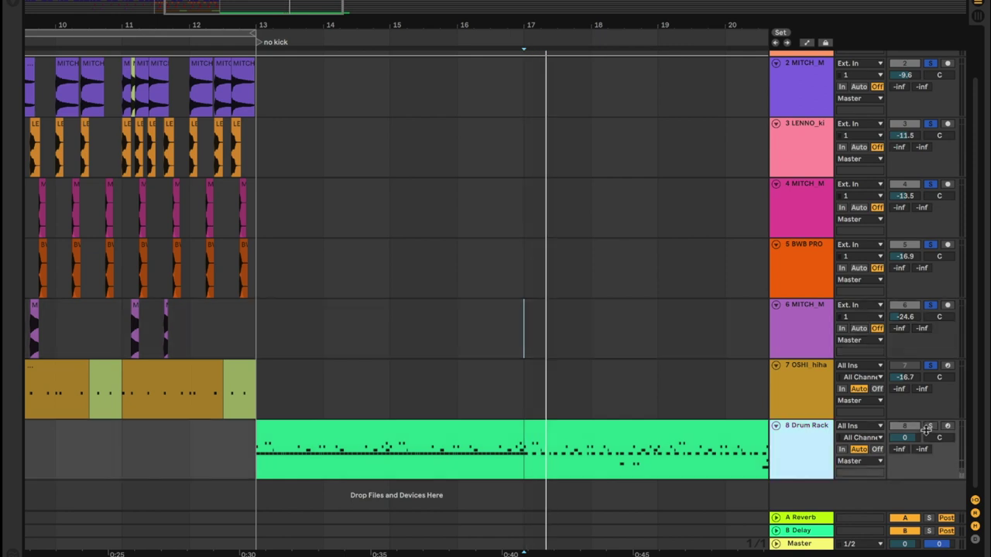
Step: Open the second Drum Rack clip, starting at bar 17, and examine its drum notes through to the end during playback
{"action": "double_click", "coordinate": [575, 424]}
{"action": "left_click", "coordinate": [526, 284]}
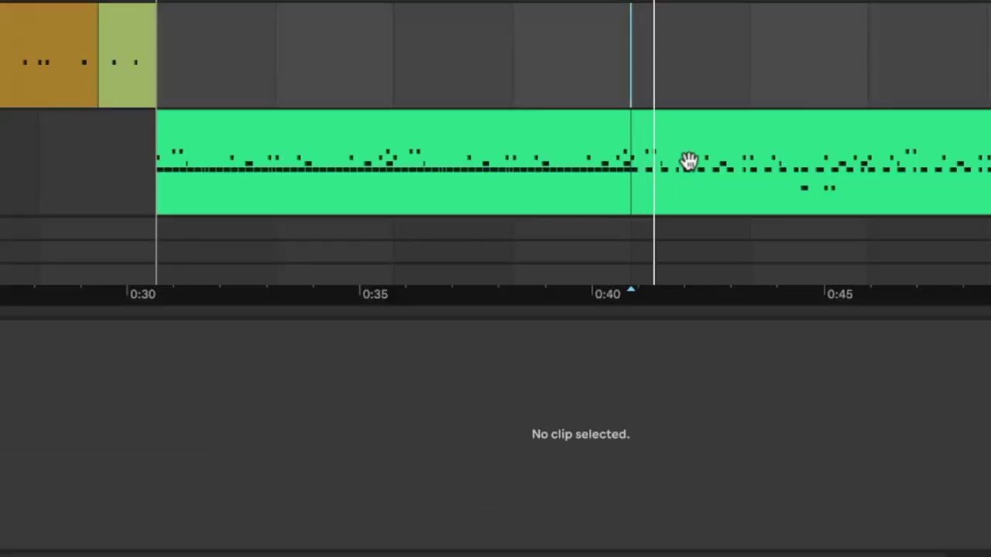
{"action": "left_click", "coordinate": [557, 332]}
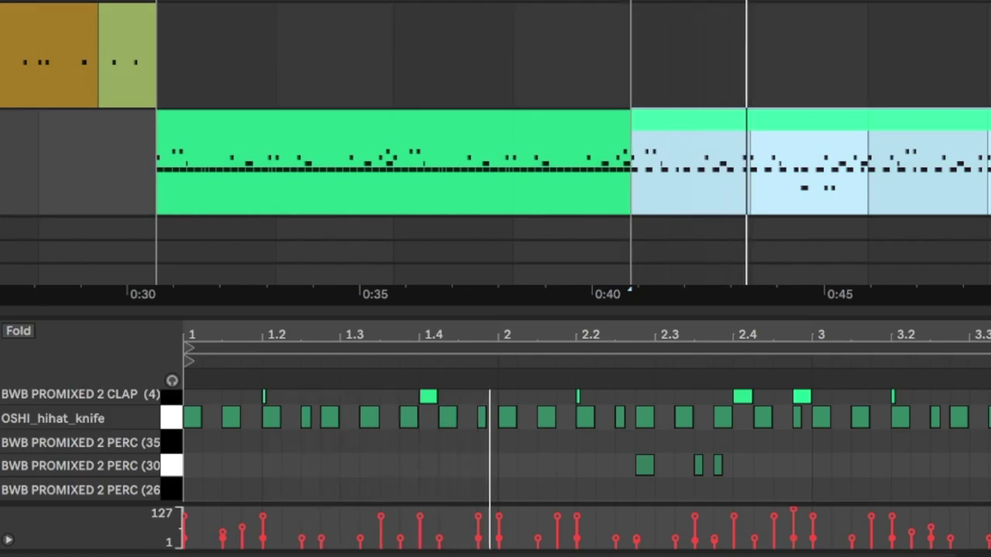
{"action": "scroll", "coordinate": [723, 148], "scroll_direction": "down", "scroll_amount": 5}
{"action": "left_click_drag", "start_coordinate": [812, 294], "coordinate": [788, 294]}
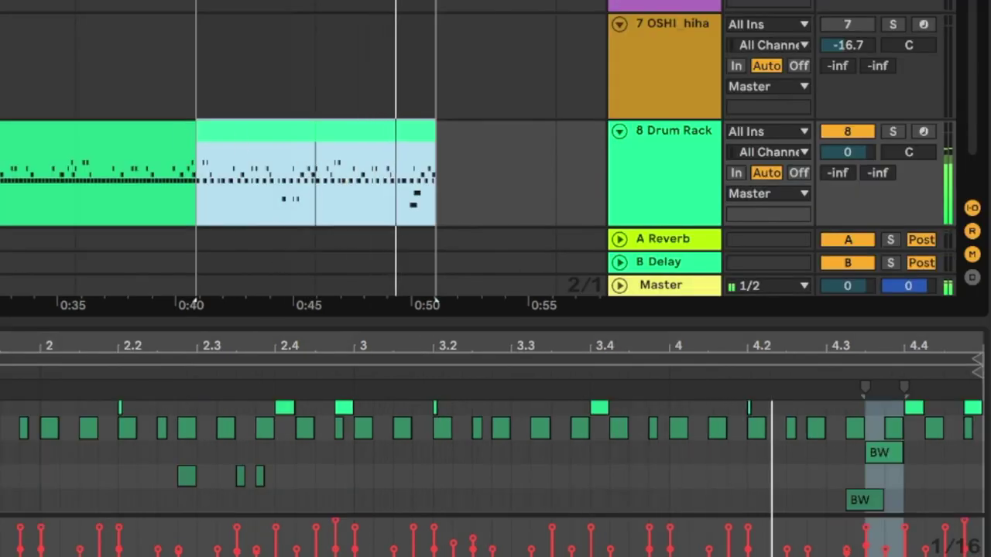
Step: Shorten the playback loop to bars 13 to 17 for the first Drum Rack clip, and extend it back to bar 21
{"action": "left_click", "coordinate": [97, 132]}
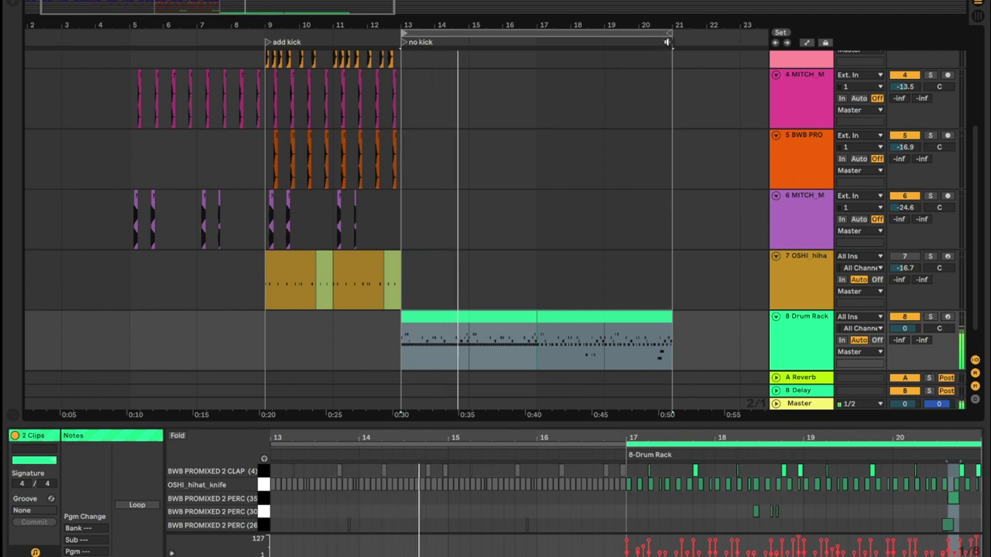
{"action": "left_click_drag", "start_coordinate": [670, 34], "coordinate": [548, 39]}
{"action": "left_click", "coordinate": [518, 312]}
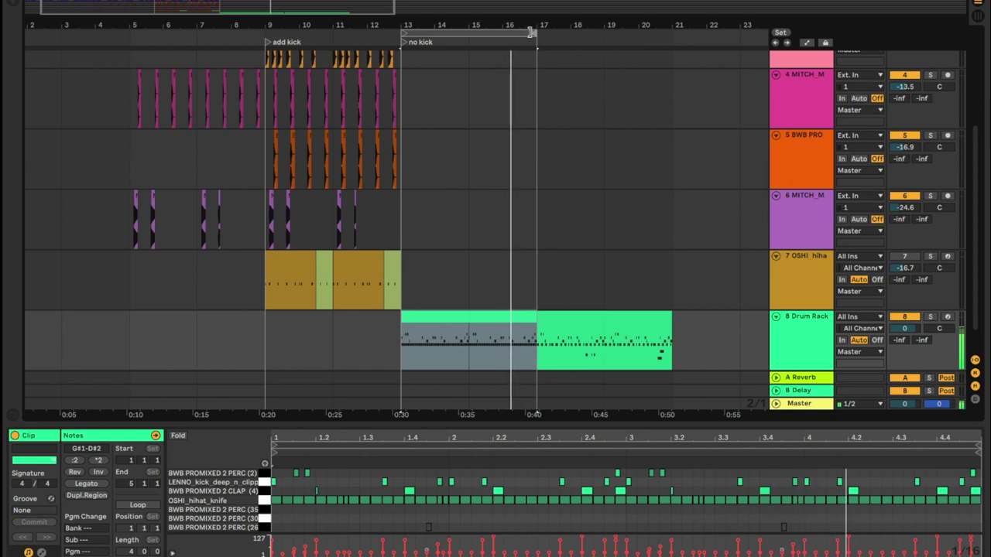
{"action": "left_click_drag", "start_coordinate": [532, 37], "coordinate": [670, 39]}
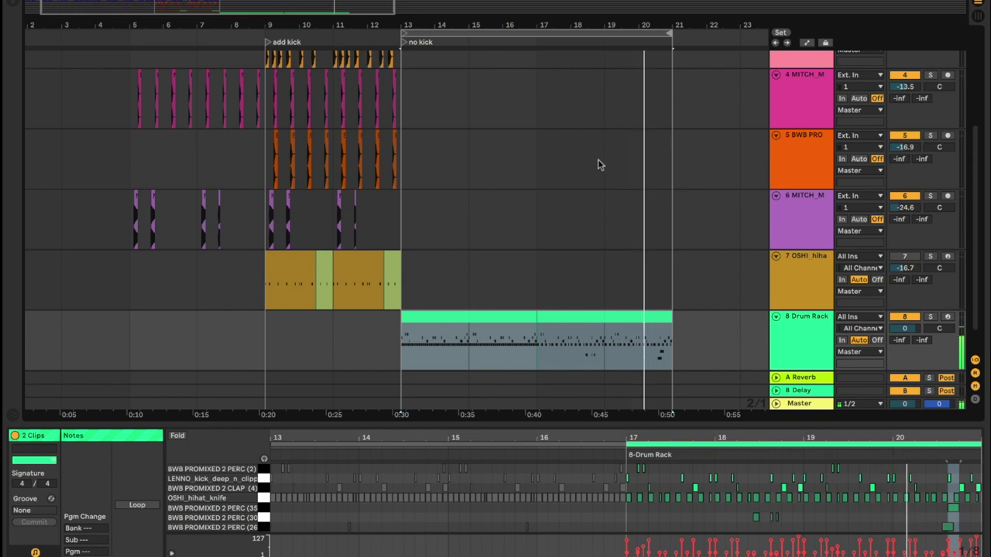
Step: Open the first Drum Rack clip folded to its used rows and select the two PERC (2) notes in its first beat
{"action": "left_click", "coordinate": [497, 319]}
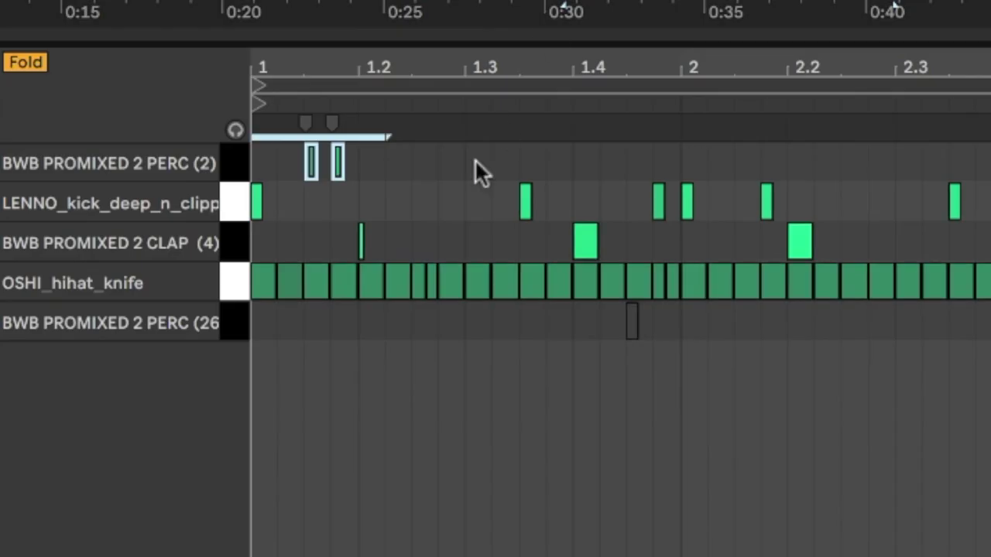
{"action": "left_click_drag", "start_coordinate": [363, 155], "coordinate": [253, 148]}
{"action": "left_click_drag", "start_coordinate": [365, 178], "coordinate": [190, 174]}
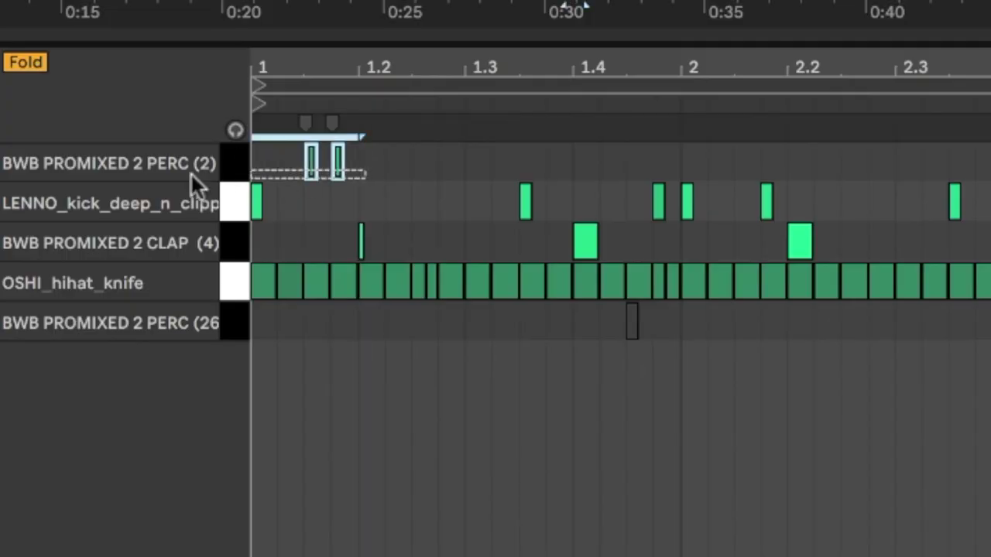
{"action": "mouse_move", "coordinate": [295, 313]}
{"action": "left_mouse_down"}
{"action": "mouse_move", "coordinate": [295, 357]}
{"action": "mouse_move", "coordinate": [295, 312]}
{"action": "left_mouse_up"}
{"action": "double_click", "coordinate": [294, 317]}
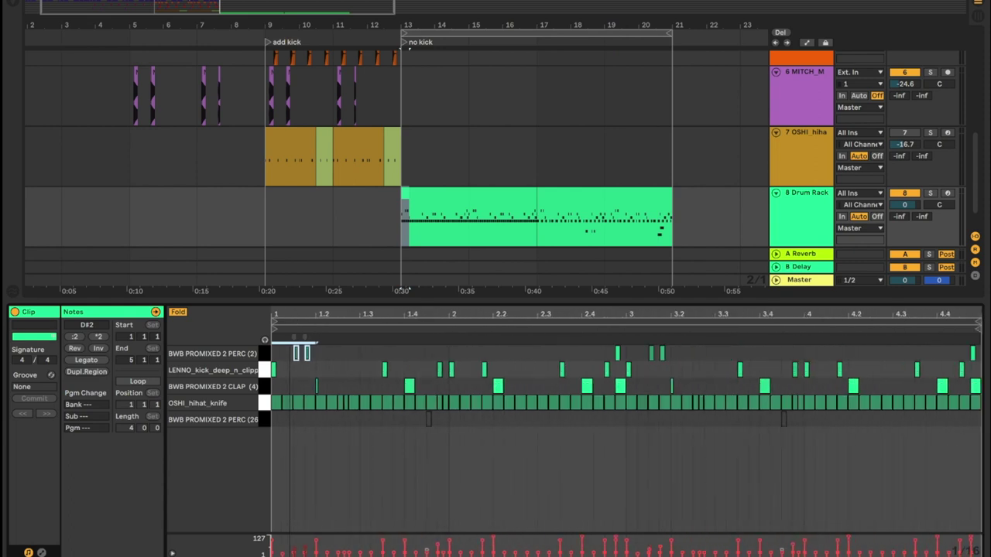
Step: Try muting the first two PERC (2) notes while playing the clip, and undo the muting
{"action": "left_click_drag", "start_coordinate": [312, 356], "coordinate": [284, 350]}
{"action": "key", "text": "space"}
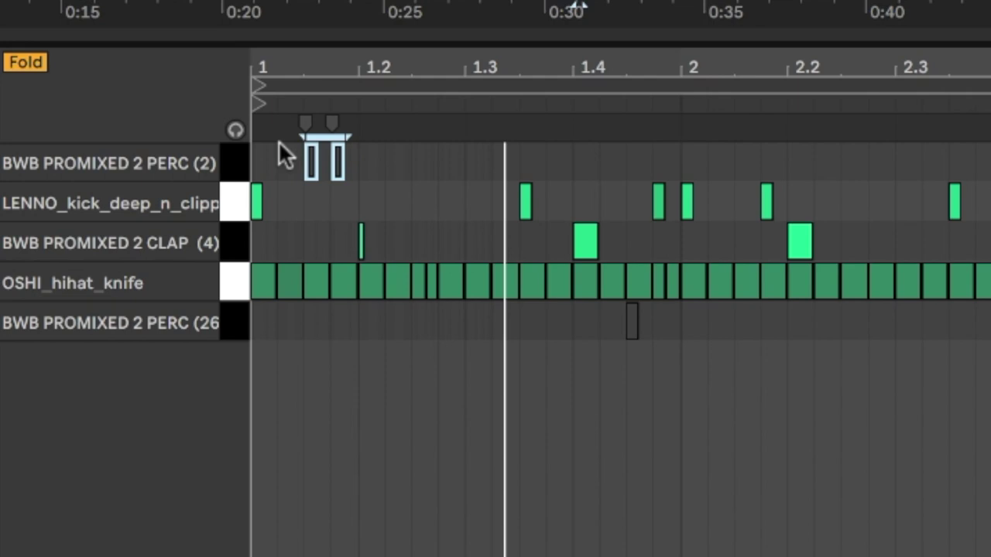
{"action": "key", "text": "super+z"}
{"action": "key", "text": "space"}
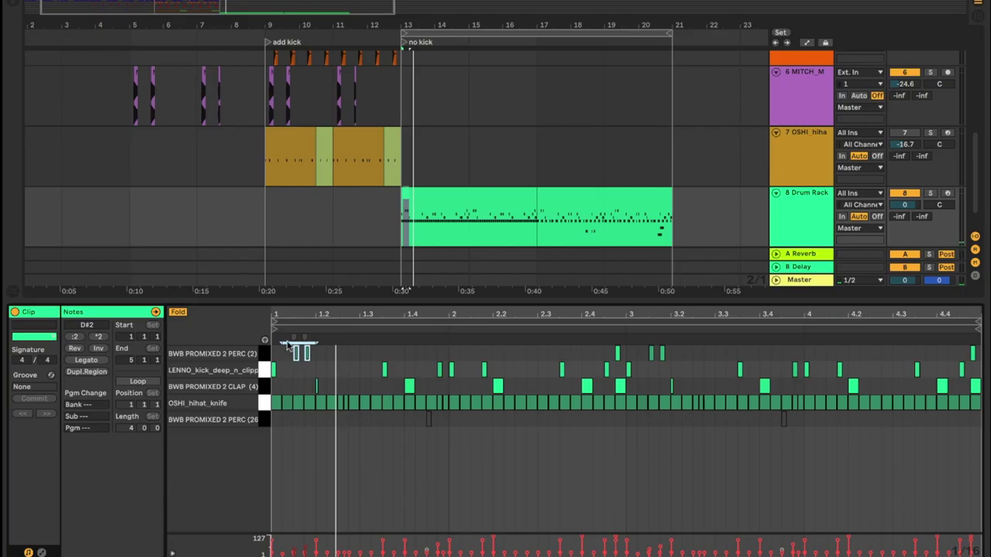
Step: Examine the first two PERC (2) notes up close and within the whole first Drum Rack clip
{"action": "left_click_drag", "start_coordinate": [304, 311], "coordinate": [307, 346]}
{"action": "left_click_drag", "start_coordinate": [425, 356], "coordinate": [142, 334]}
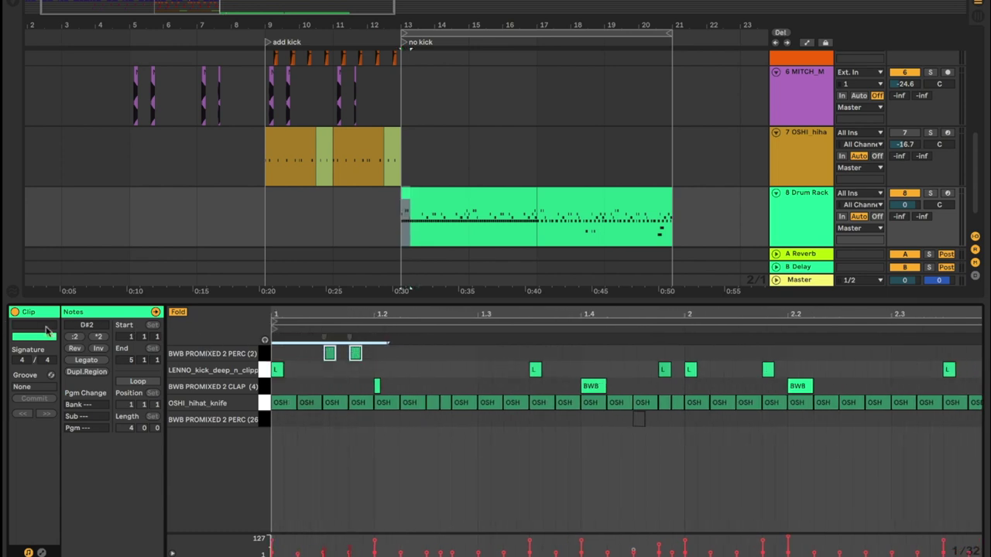
{"action": "left_click", "coordinate": [440, 210]}
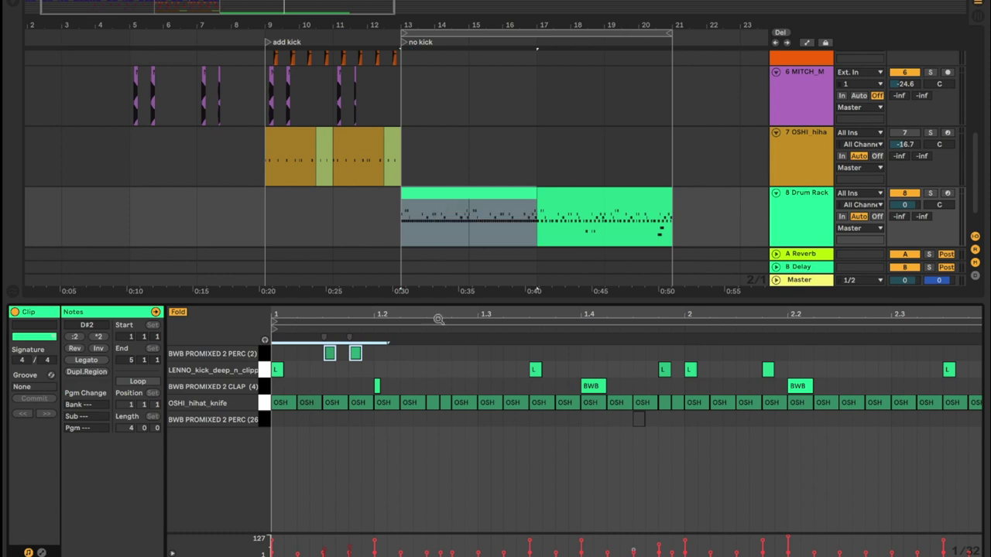
{"action": "left_click_drag", "start_coordinate": [439, 317], "coordinate": [343, 316]}
{"action": "left_click_drag", "start_coordinate": [676, 353], "coordinate": [157, 346]}
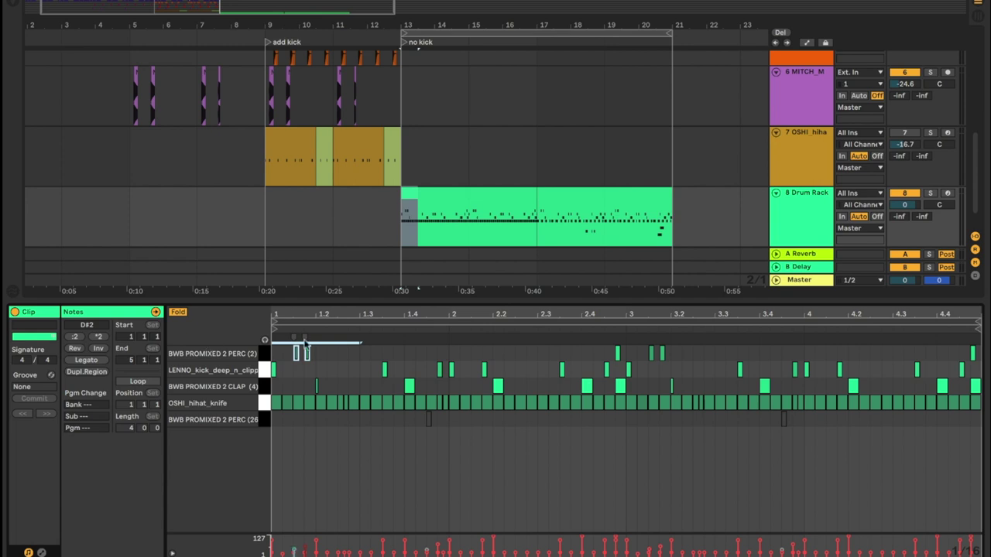
Step: Play the clip while picking out its opening OSHI_hihat_knife notes and the short hi-hats just before bar 2
{"action": "mouse_move", "coordinate": [290, 316]}
{"action": "left_mouse_down"}
{"action": "mouse_move", "coordinate": [329, 314]}
{"action": "mouse_move", "coordinate": [309, 311]}
{"action": "left_mouse_up"}
{"action": "left_click_drag", "start_coordinate": [272, 425], "coordinate": [428, 383]}
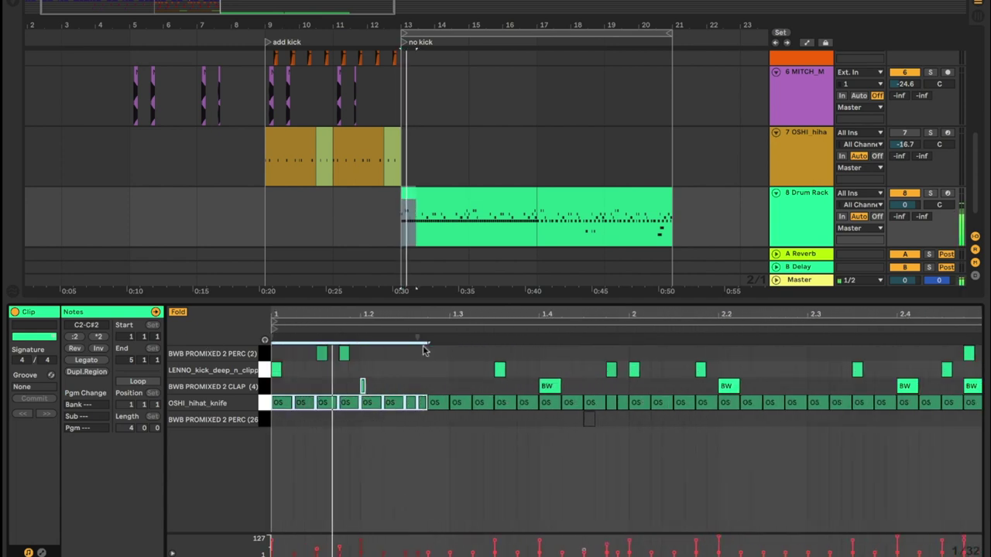
{"action": "left_click_drag", "start_coordinate": [517, 316], "coordinate": [392, 311]}
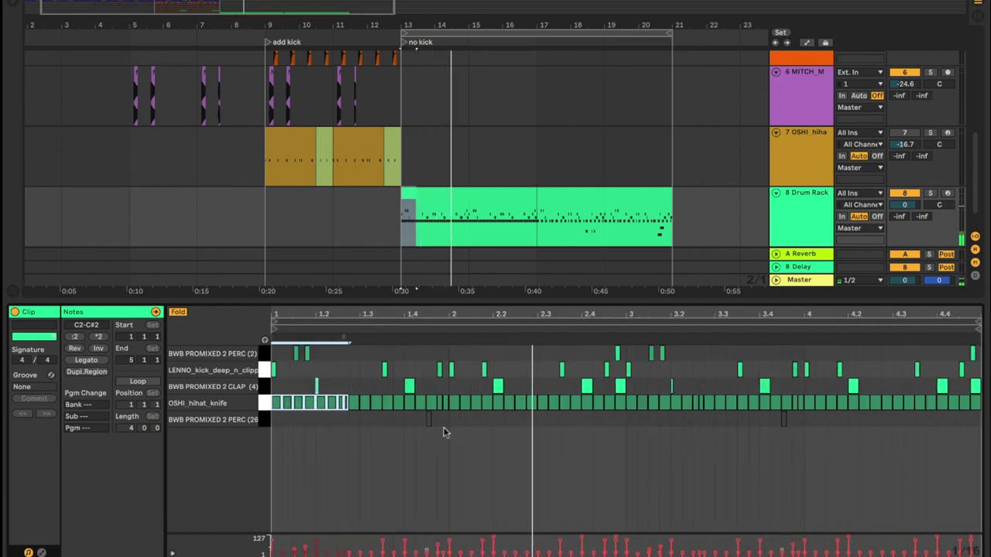
{"action": "left_click", "coordinate": [445, 403]}
{"action": "key", "text": "space"}
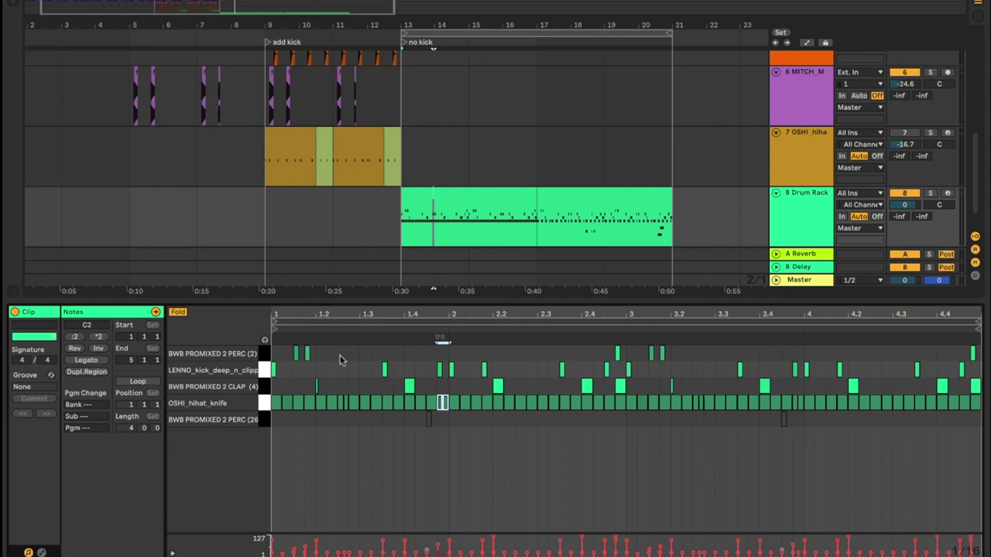
Step: Select the first two PERC (2) notes, play the clip again and pick out the clap note at 2.2
{"action": "left_click_drag", "start_coordinate": [338, 349], "coordinate": [199, 326]}
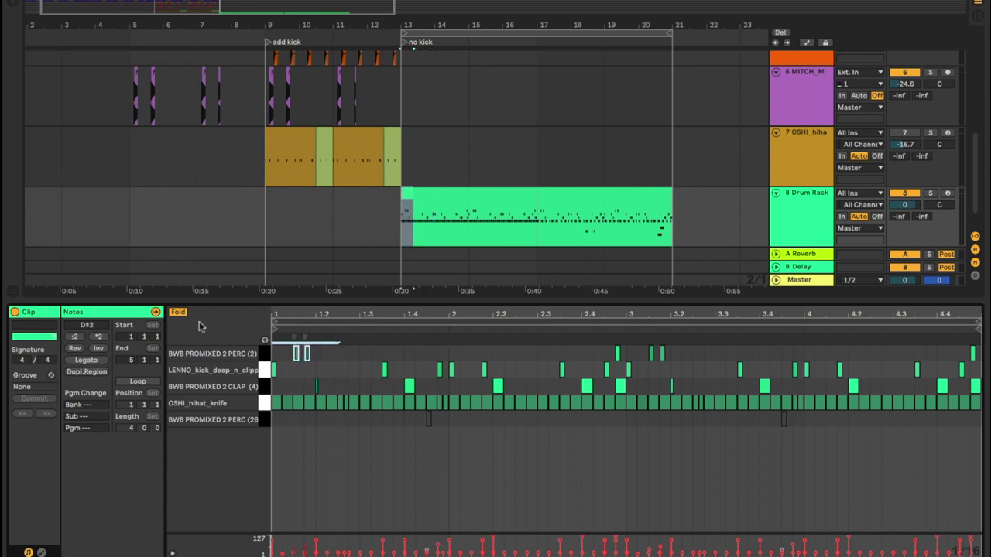
{"action": "key", "text": "space"}
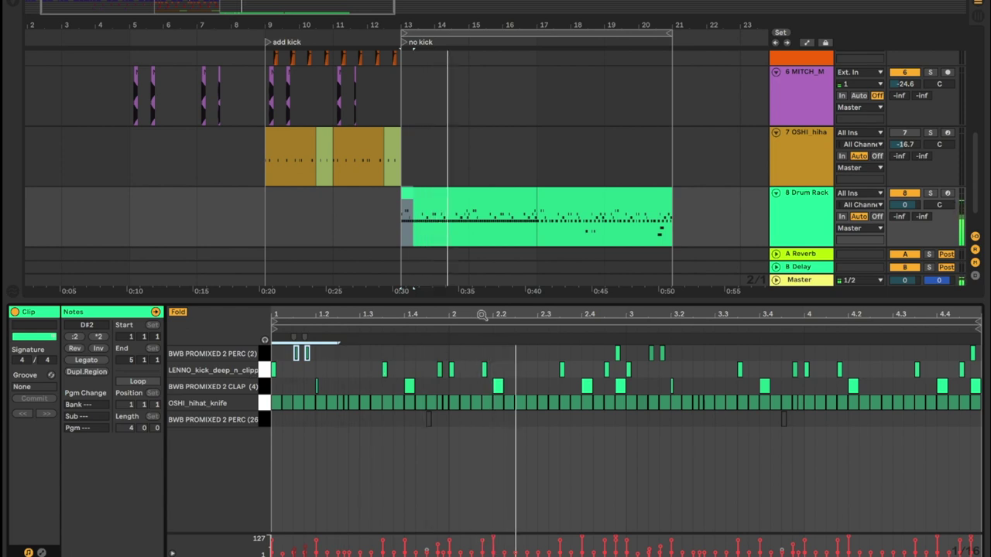
{"action": "left_click", "coordinate": [498, 385]}
{"action": "key", "text": "space"}
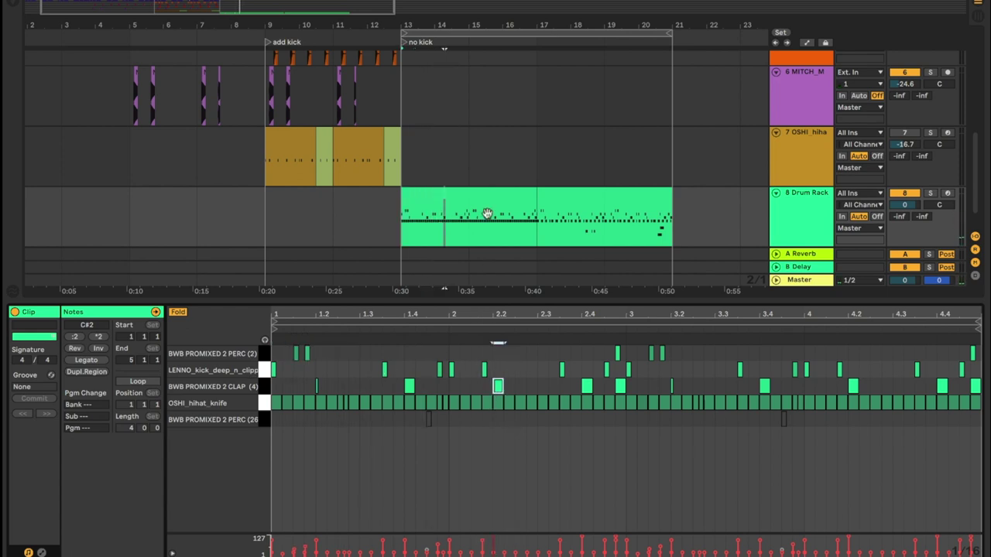
Step: Play the first Drum Rack clip and show the track's BWB PROMIXED 2 CLAP (4) sample settings
{"action": "left_click", "coordinate": [487, 213]}
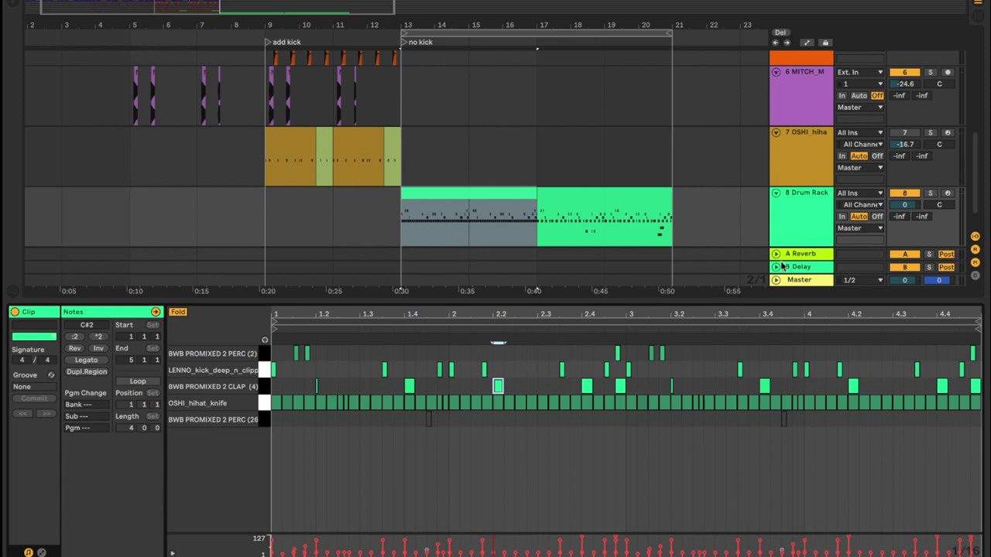
{"action": "left_click", "coordinate": [806, 227]}
{"action": "key", "text": "space"}
{"action": "left_click", "coordinate": [105, 453]}
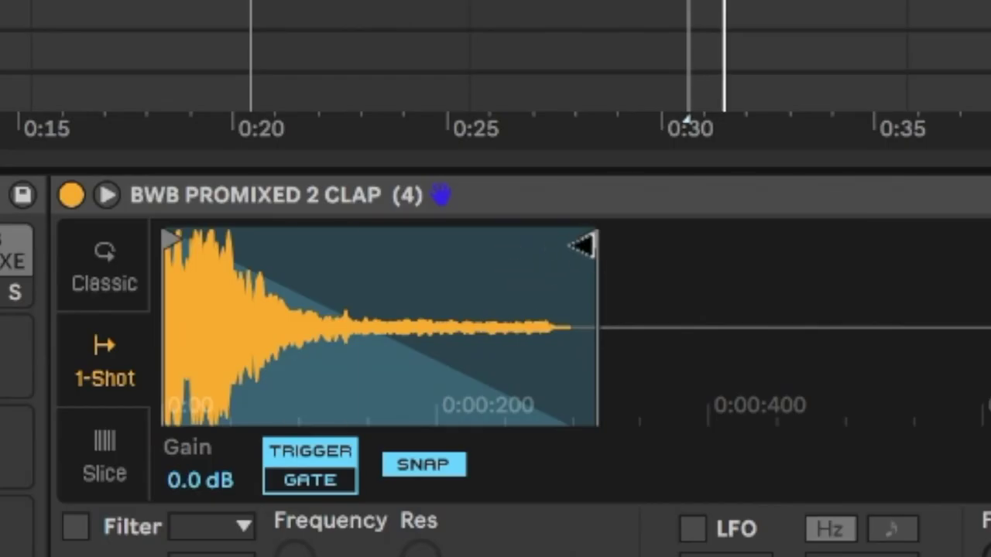
Step: Try shortening the clap sample's end to about 130 ms, undo that, and trim the end to about 300 ms instead
{"action": "left_click_drag", "start_coordinate": [582, 246], "coordinate": [332, 252]}
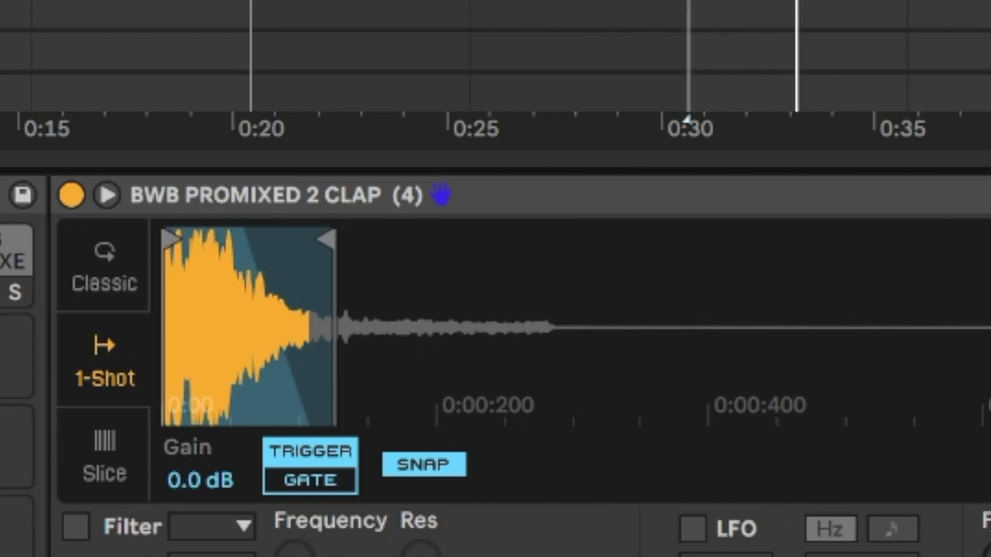
{"action": "key", "text": "ctrl+z"}
{"action": "key", "text": "ctrl+z"}
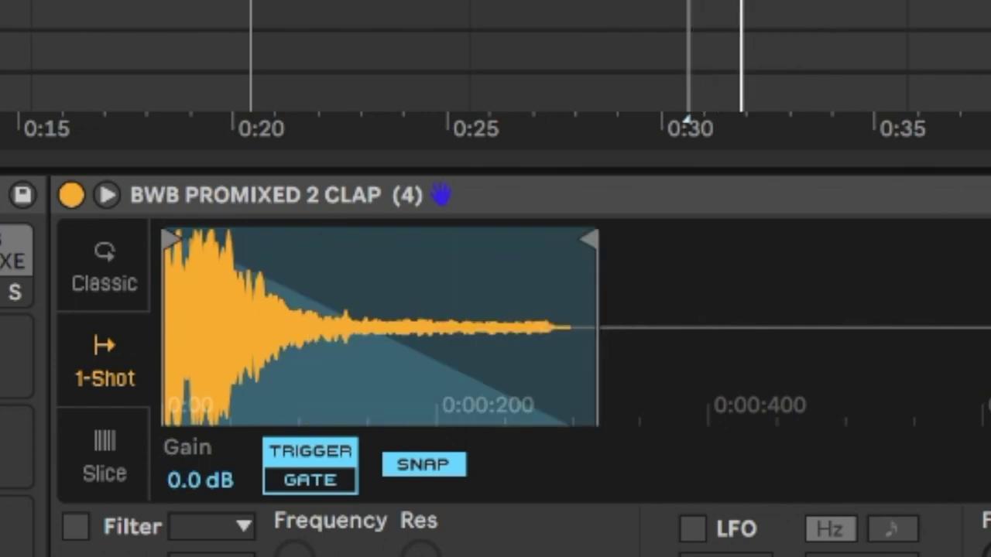
{"action": "left_click_drag", "start_coordinate": [581, 240], "coordinate": [554, 242]}
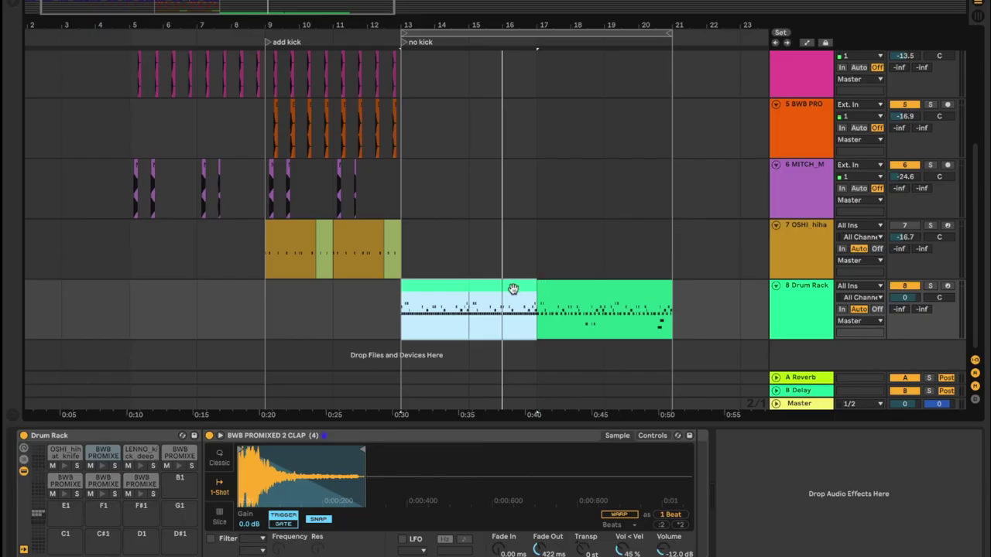
Step: Open the second Drum Rack clip and delete its two PERC (2) notes just after 3.2
{"action": "left_click", "coordinate": [563, 299]}
{"action": "double_click", "coordinate": [563, 298]}
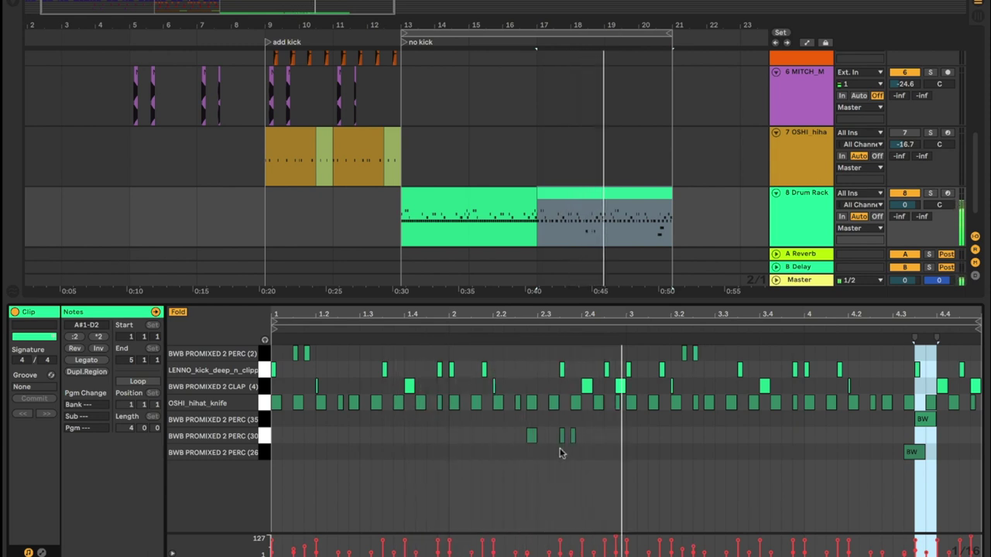
{"action": "left_click_drag", "start_coordinate": [716, 361], "coordinate": [648, 349]}
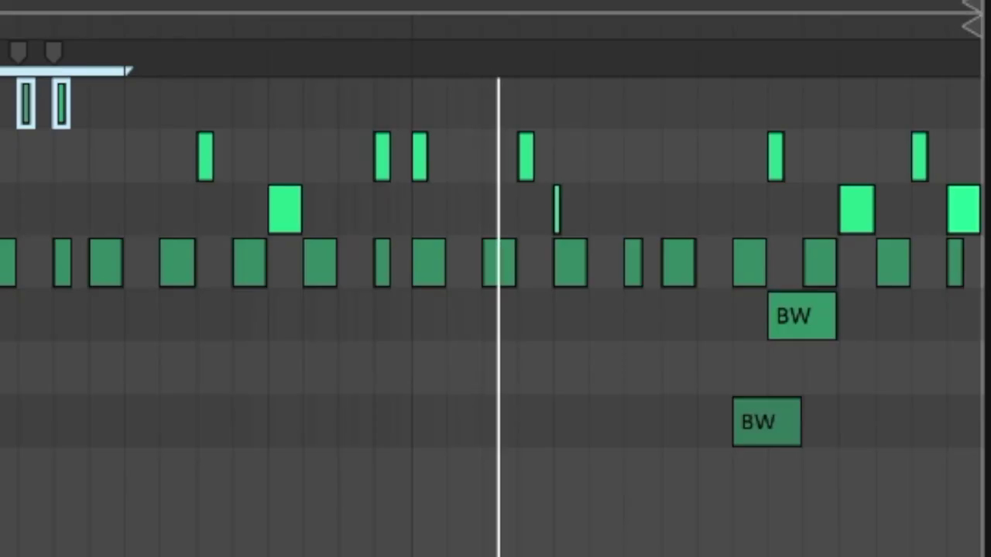
{"action": "key", "text": "Delete"}
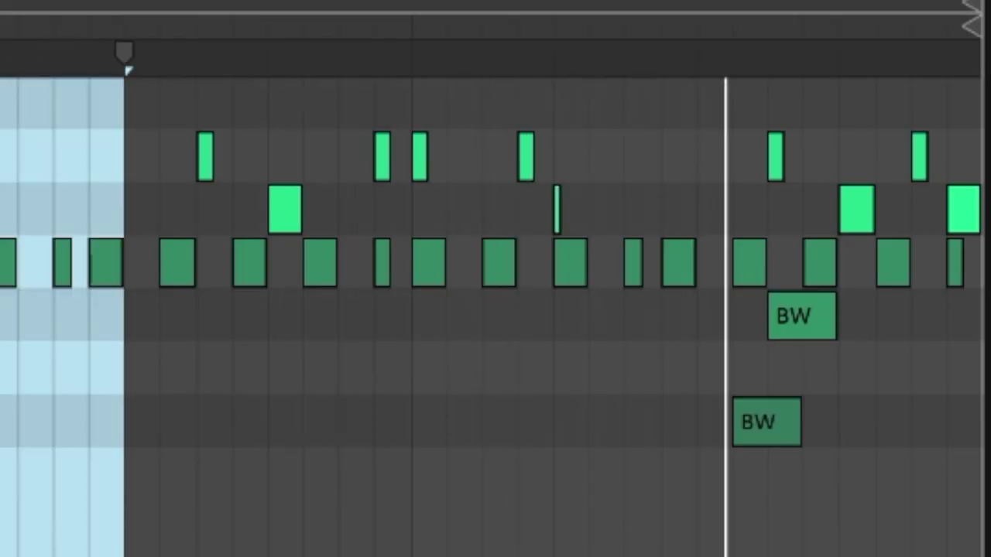